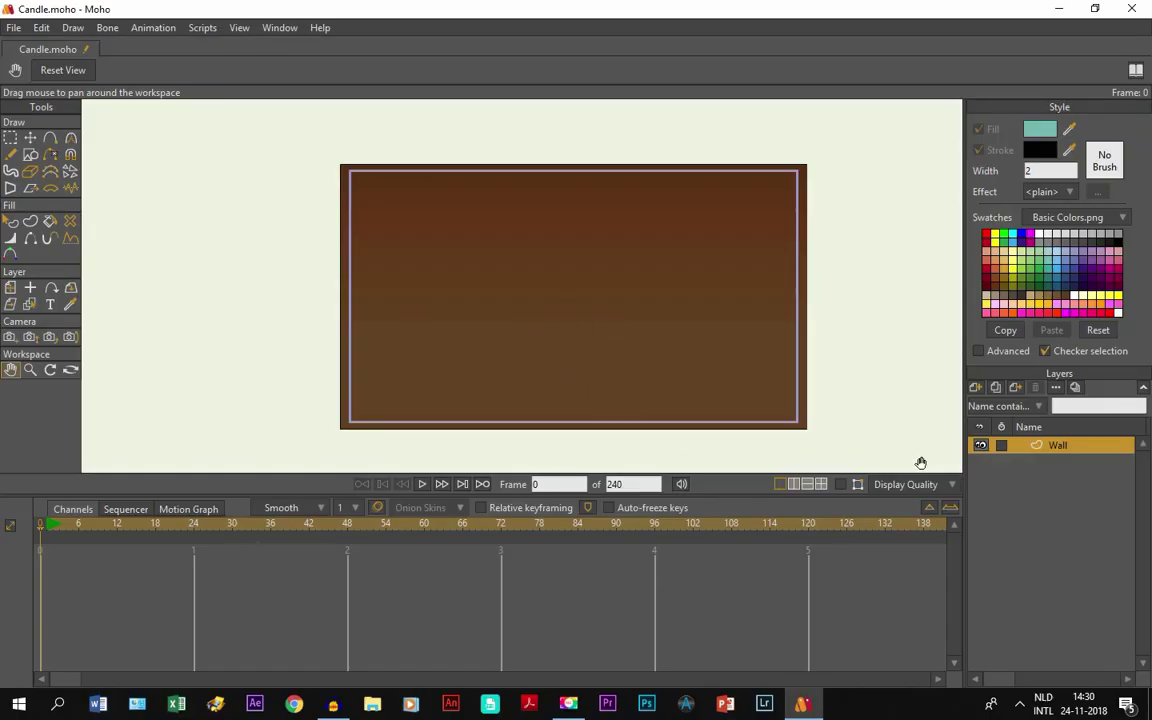
# Step: Create a vector layer from the New Layer list and name it 'Candle'
pyautogui.click(977, 387)
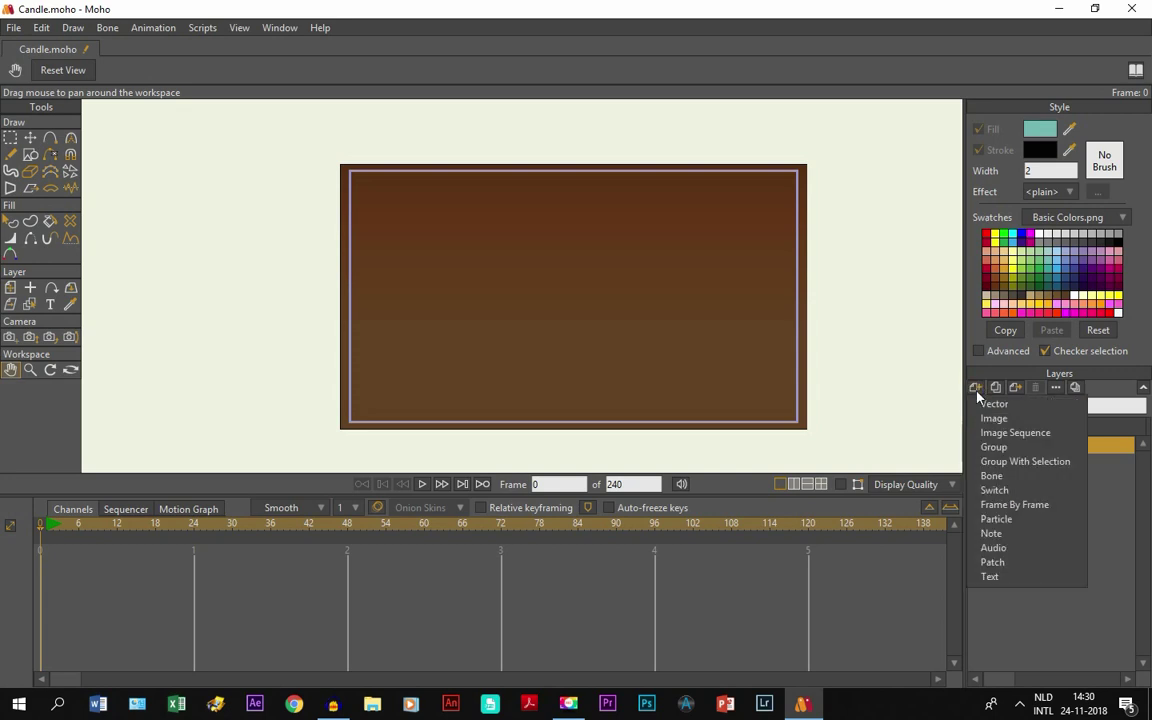
pyautogui.click(990, 407)
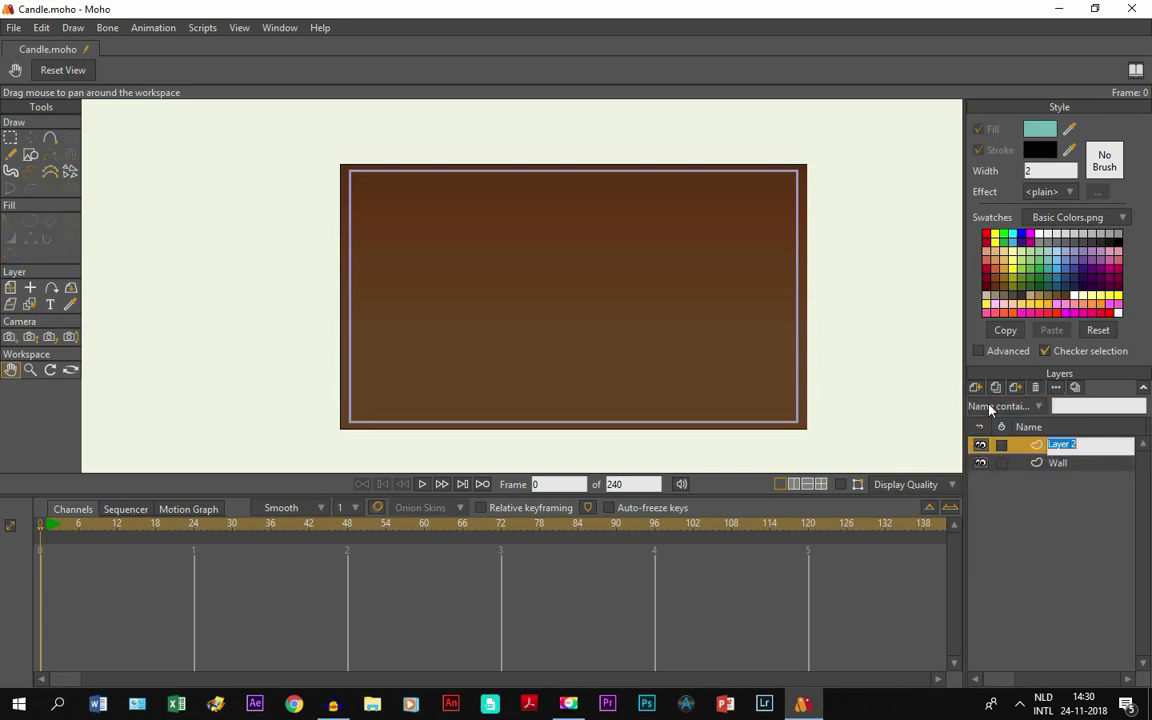
pyautogui.press('capslock')
pyautogui.write('C')
pyautogui.press('capslock')
pyautogui.write('an')
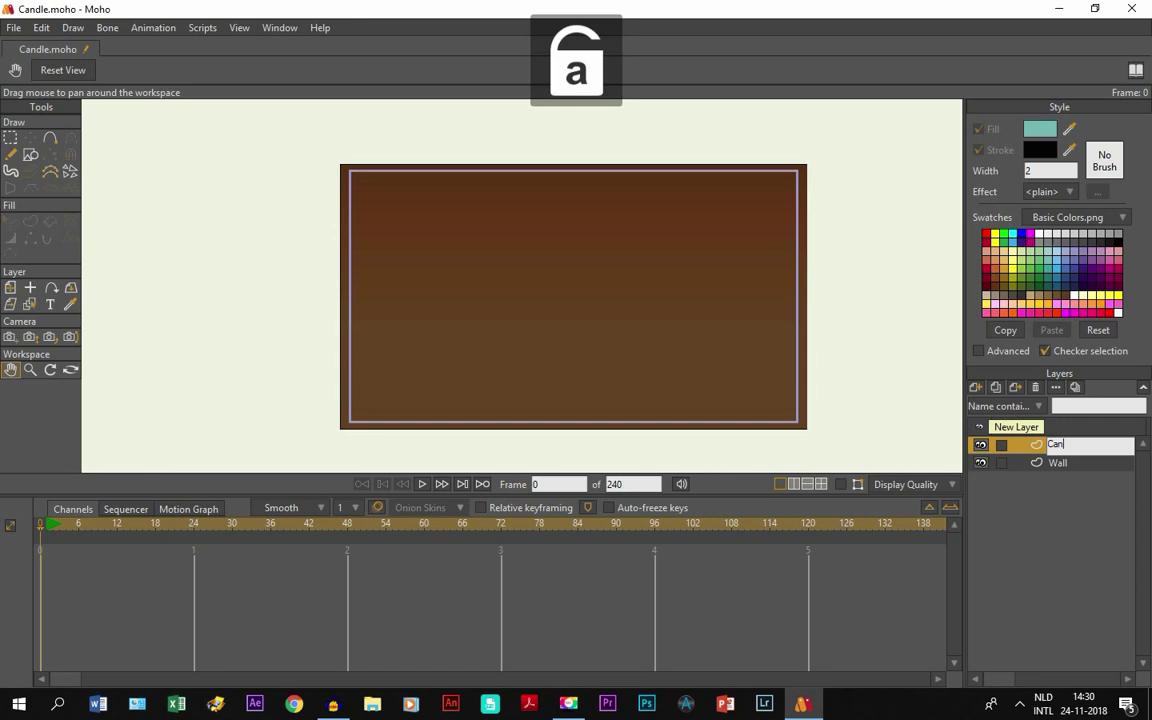
pyautogui.write('dle')
pyautogui.press('Return')
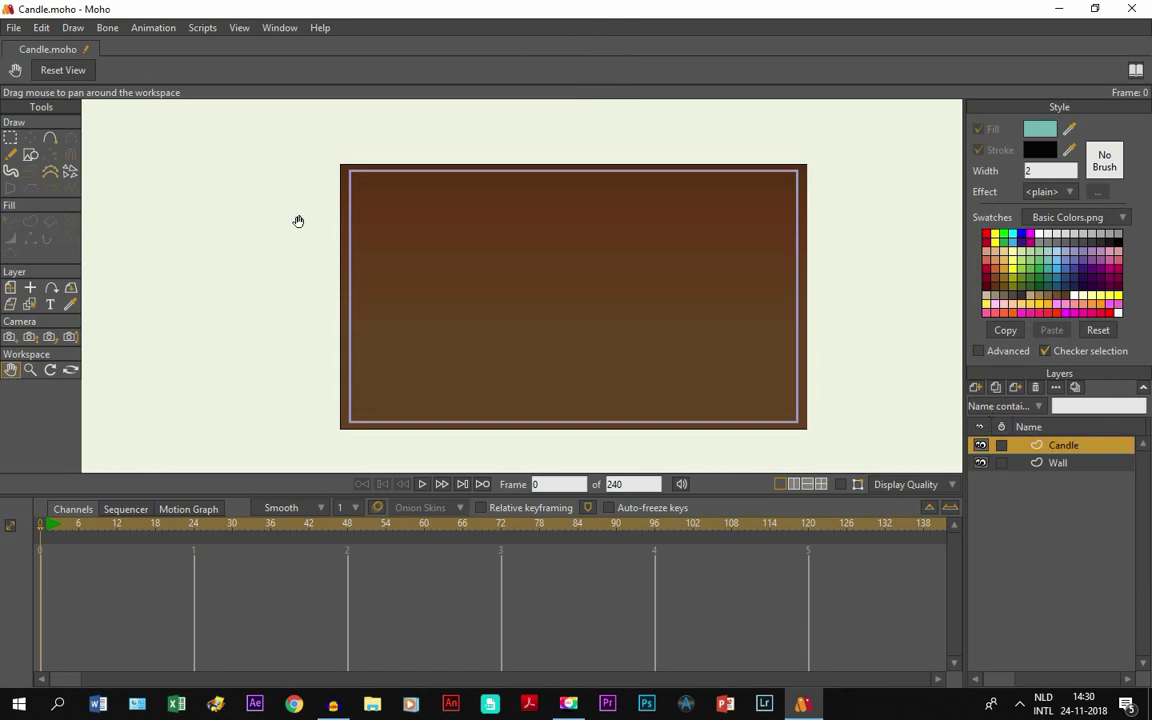
# Step: Choose the rectangle shape tool and set its fill to pale yellow FCFD91
pyautogui.click(31, 157)
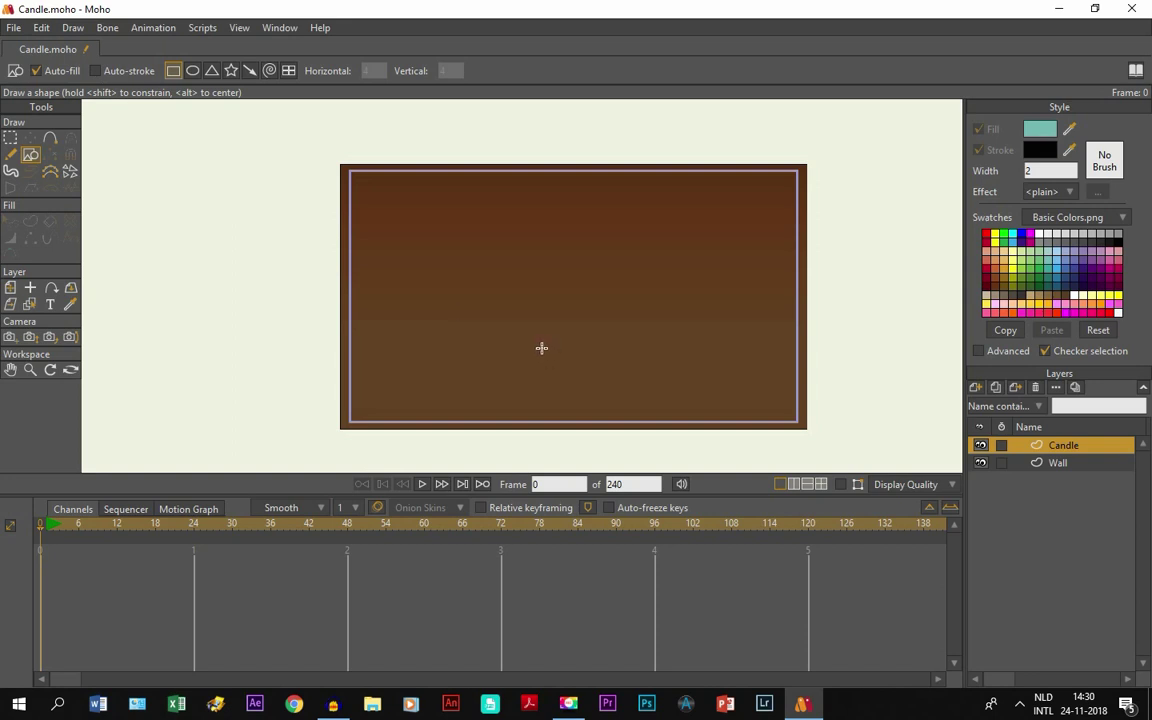
pyautogui.click(1102, 299)
pyautogui.click(1038, 130)
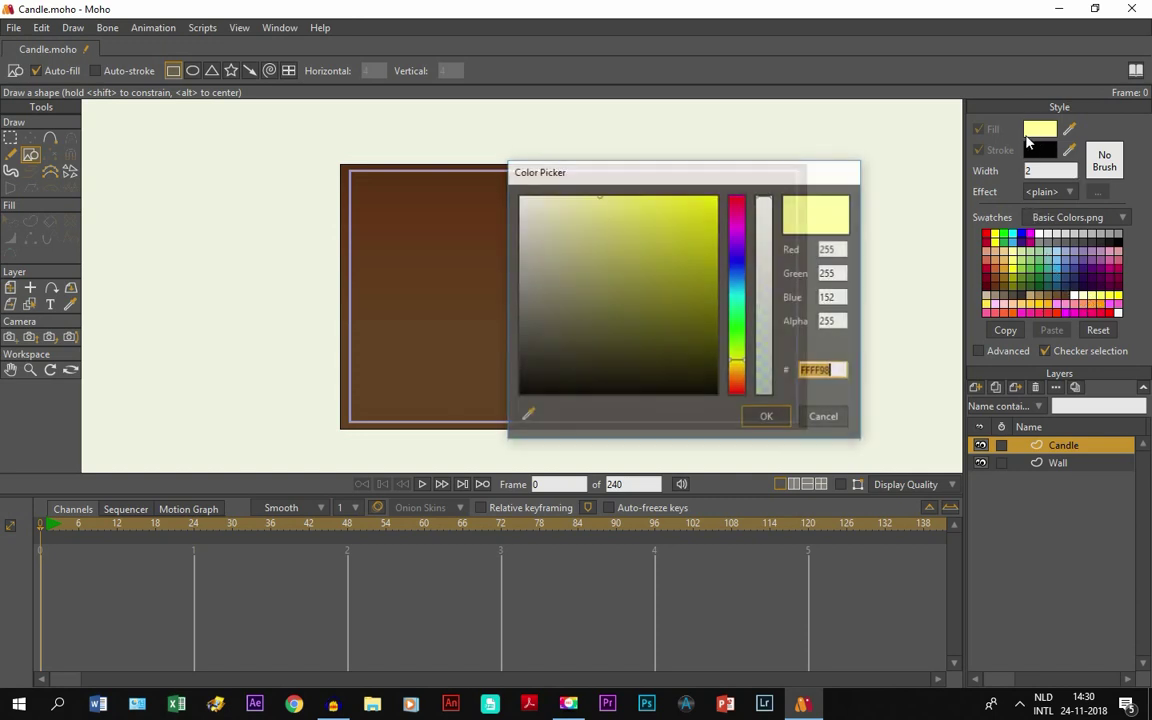
pyautogui.click(604, 203)
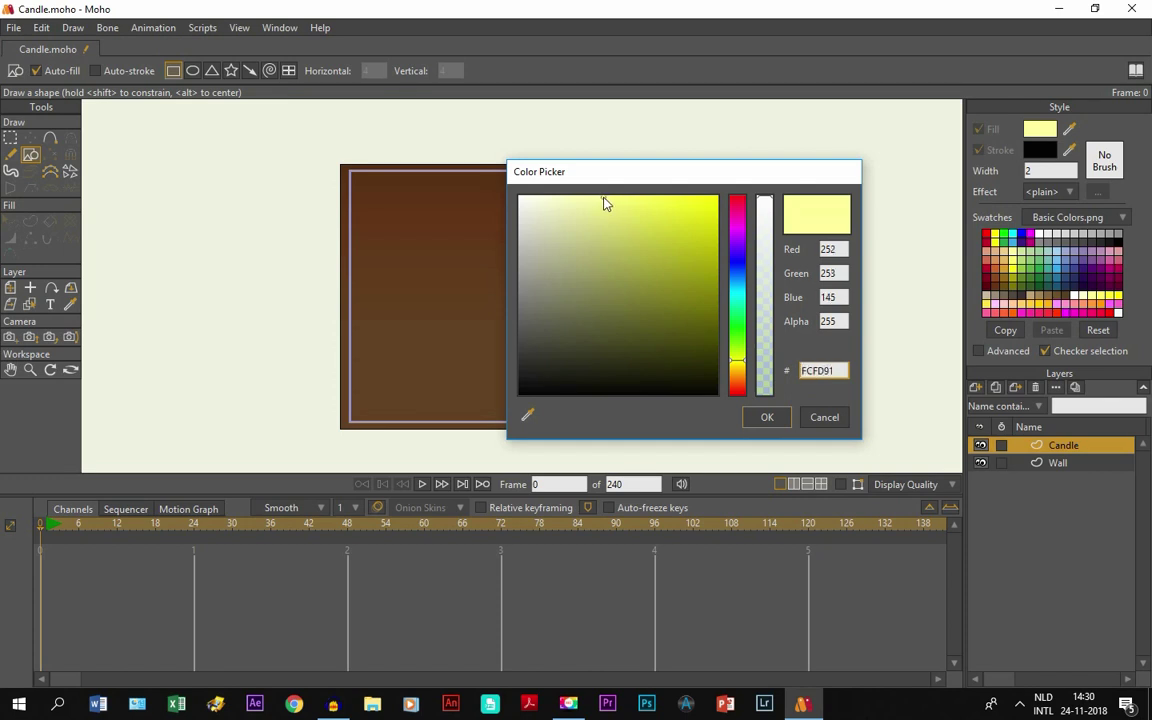
pyautogui.click(766, 417)
pyautogui.click(10, 369)
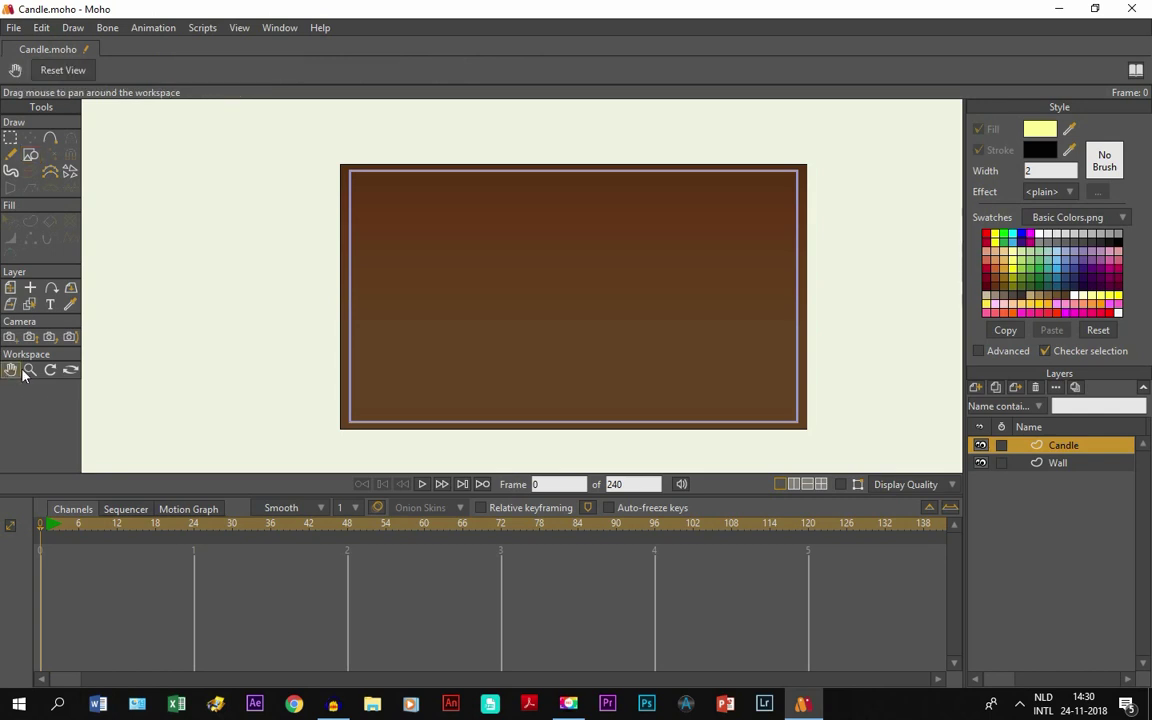
# Step: Zoom in and drag a tall rectangle at the wall's bottom centre for the candle body
pyautogui.scroll(2, 571, 319)
pyautogui.moveTo(566, 326); pyautogui.dragTo(550, 316)
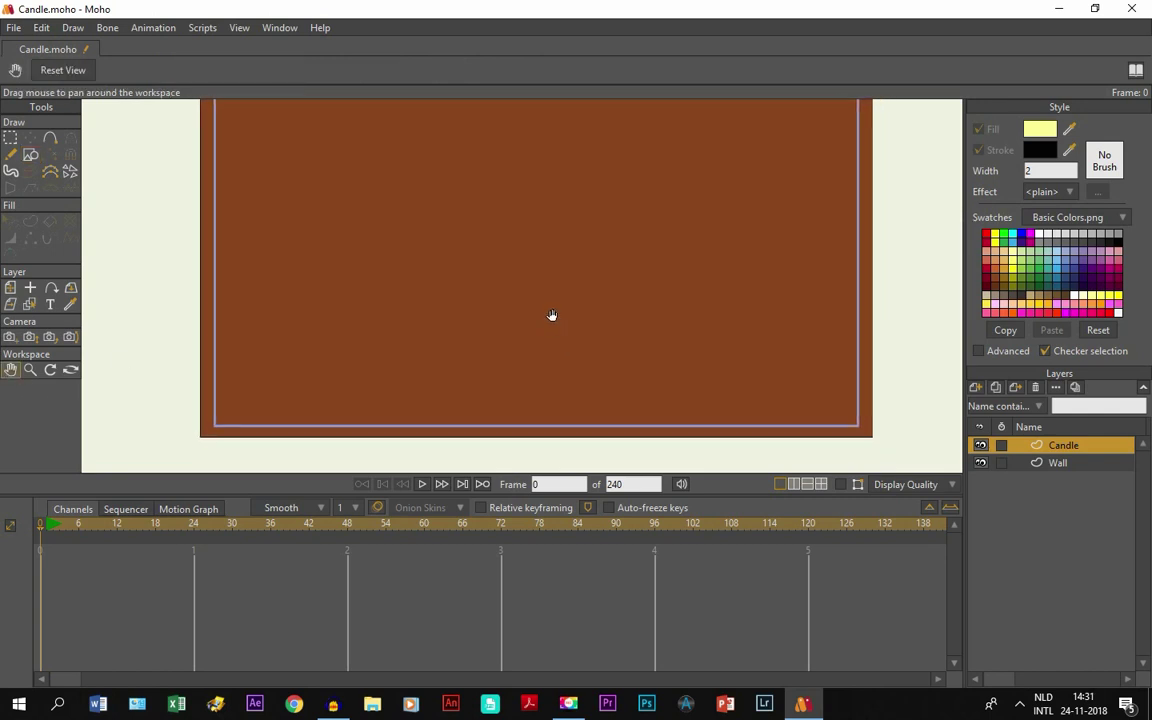
pyautogui.click(31, 155)
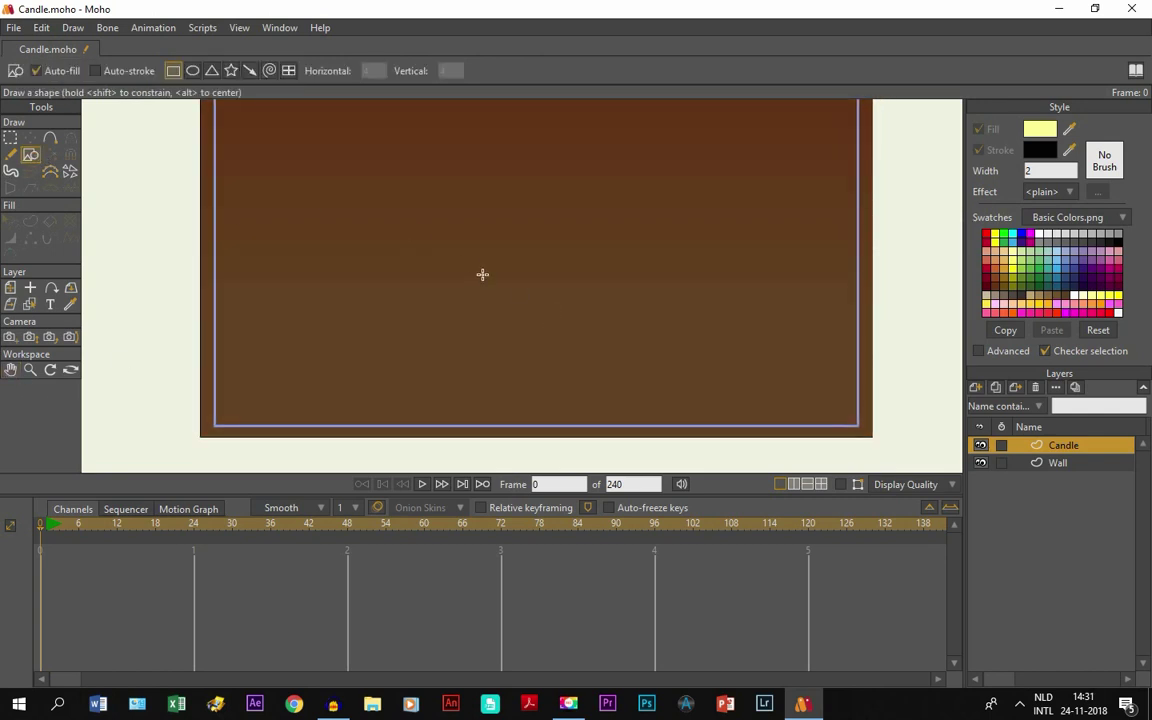
pyautogui.moveTo(457, 249)
pyautogui.mouseDown()
pyautogui.moveTo(540, 381)
pyautogui.moveTo(633, 450)
pyautogui.moveTo(614, 440)
pyautogui.mouseUp()
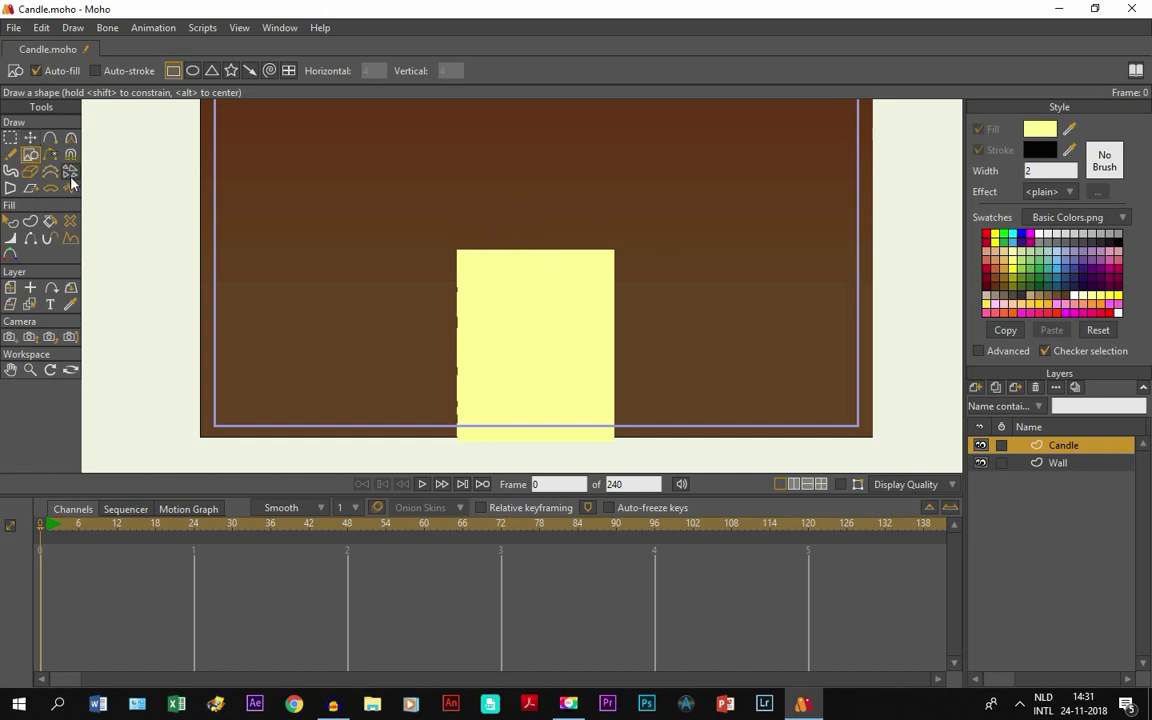
# Step: Add a point at the middle of the rectangle's top edge and raise it into an arch
pyautogui.click(50, 138)
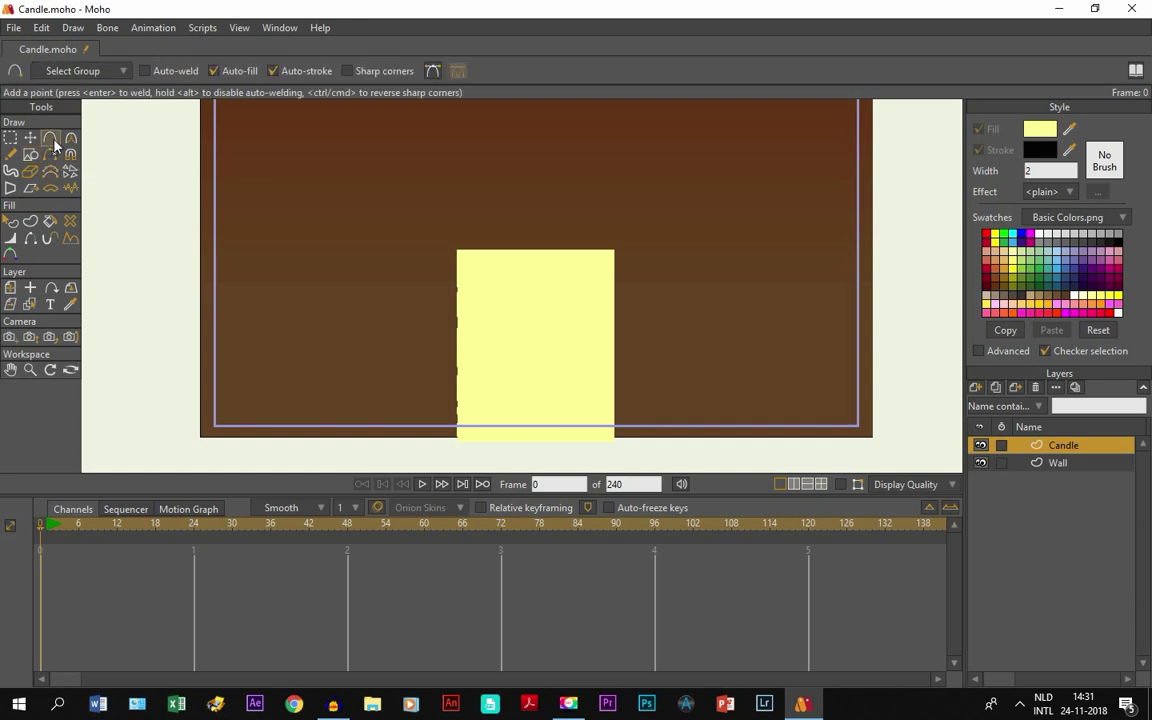
pyautogui.click(842, 486)
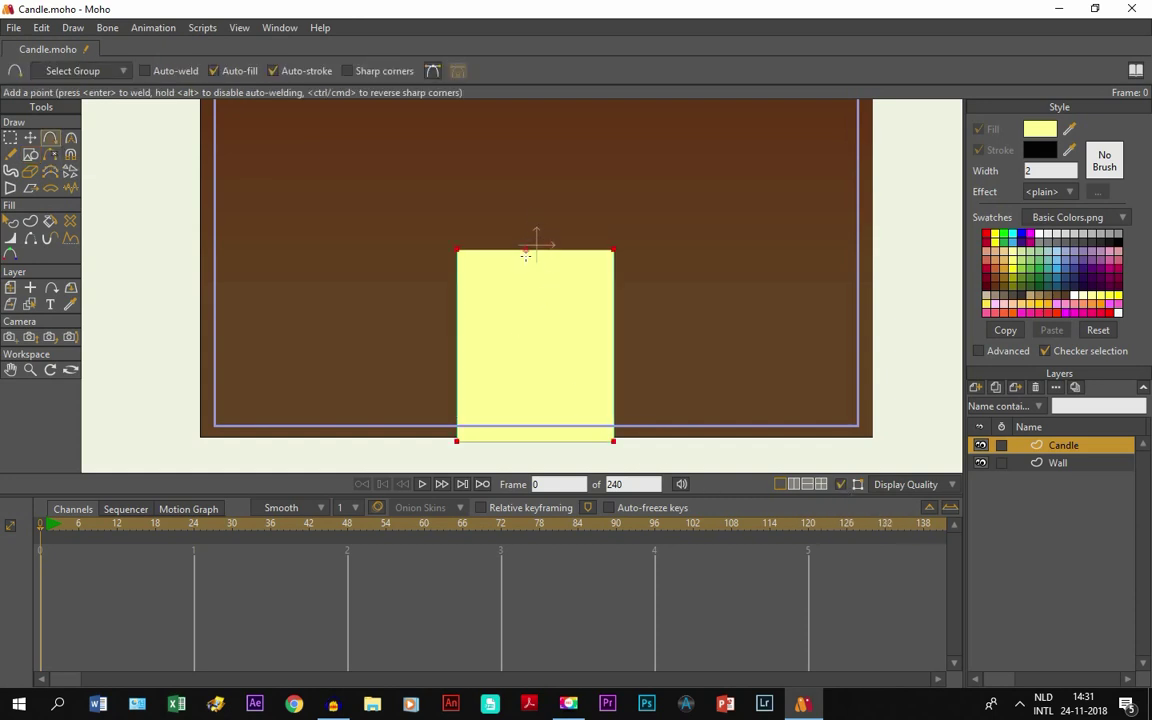
pyautogui.scroll(2, 525, 265)
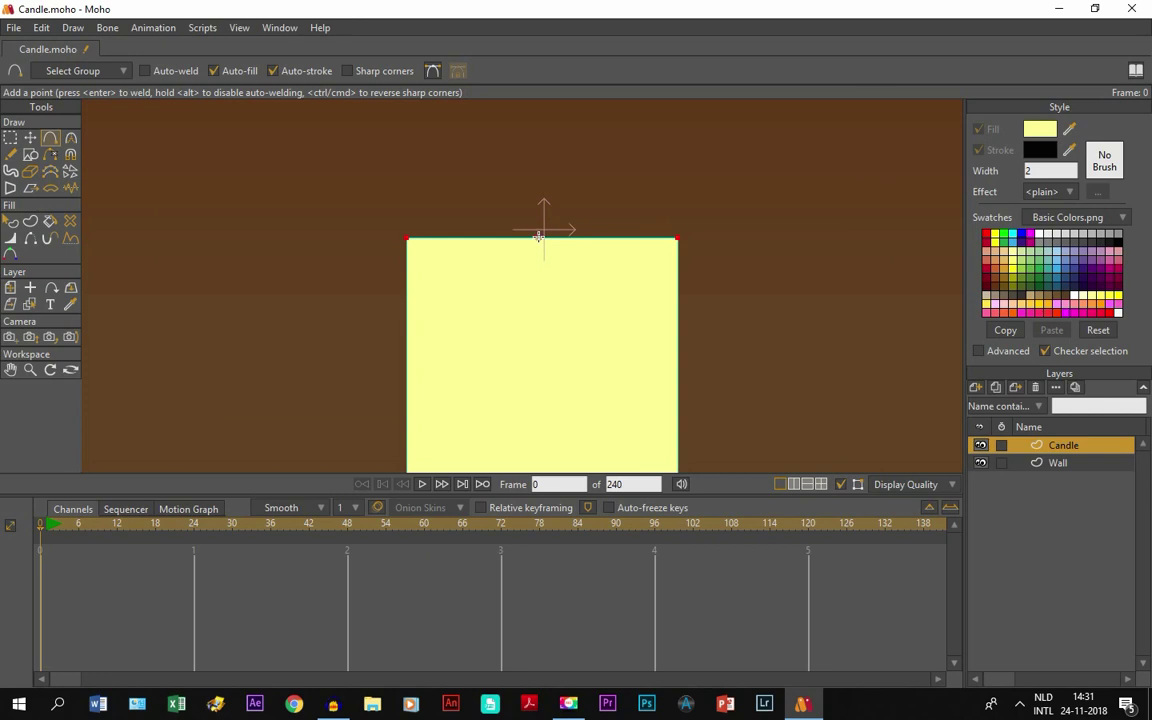
pyautogui.click(538, 236)
pyautogui.click(30, 137)
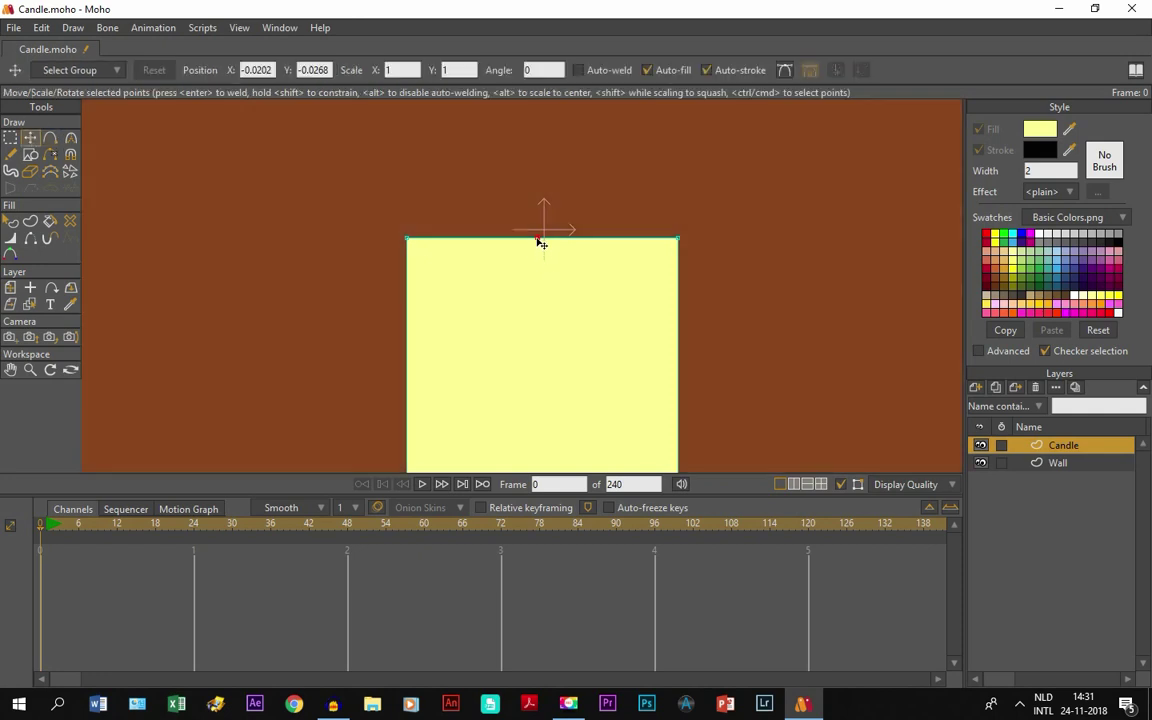
pyautogui.moveTo(540, 242); pyautogui.dragTo(540, 142)
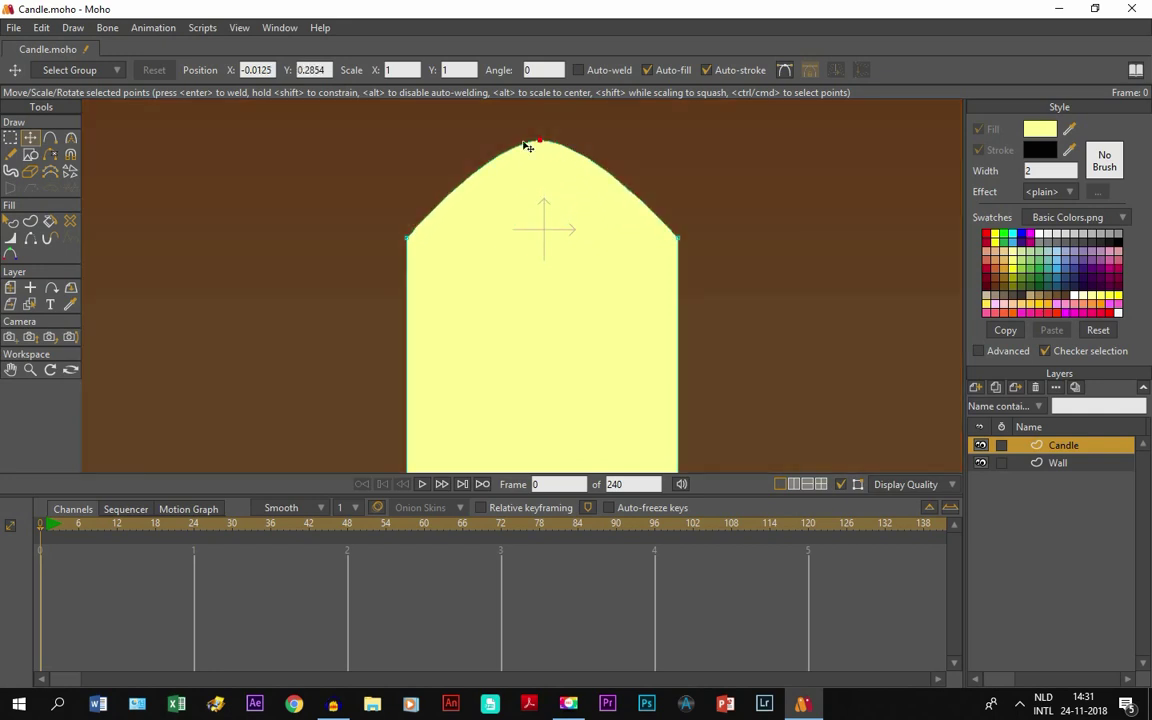
# Step: Set the raised peak's curvature to 0.8540 so the top becomes a smooth dome
pyautogui.click(70, 141)
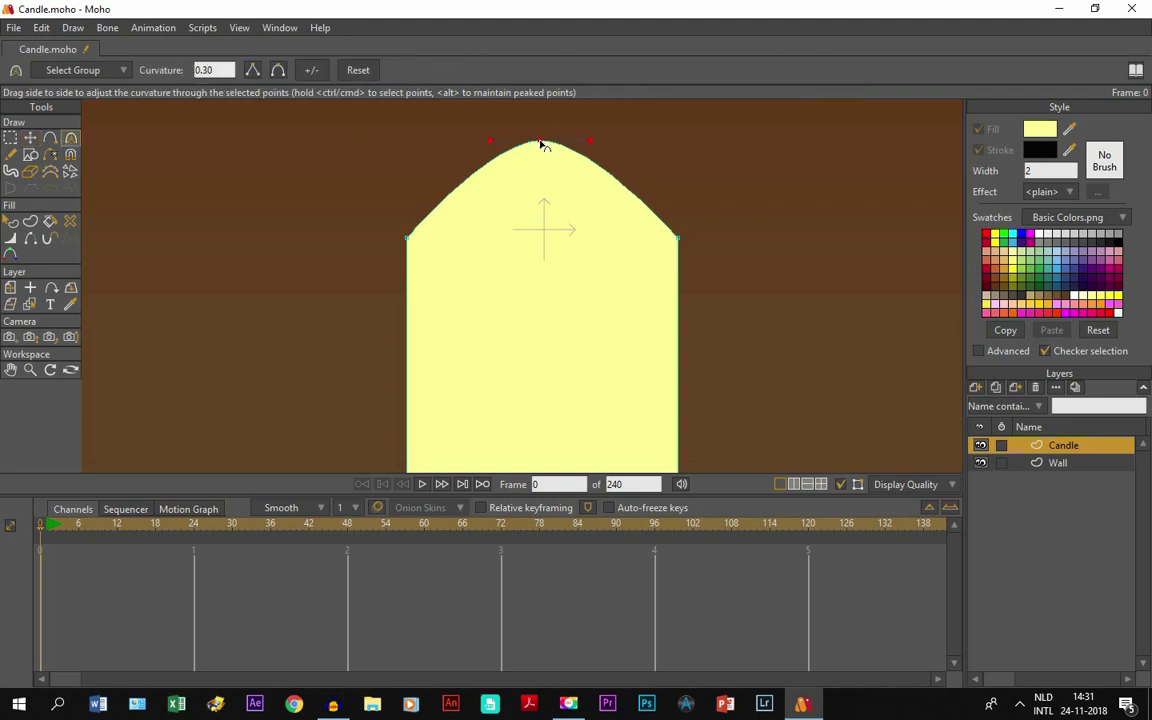
pyautogui.moveTo(541, 145); pyautogui.dragTo(541, 145)
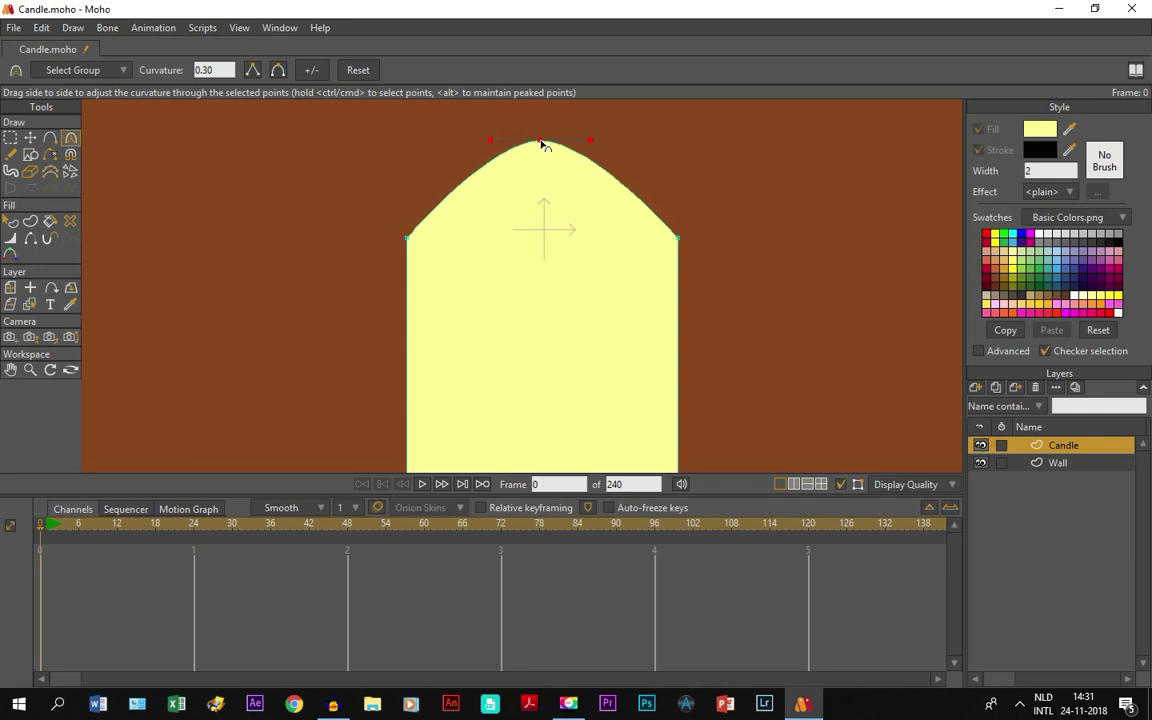
pyautogui.moveTo(541, 145); pyautogui.dragTo(926, 228)
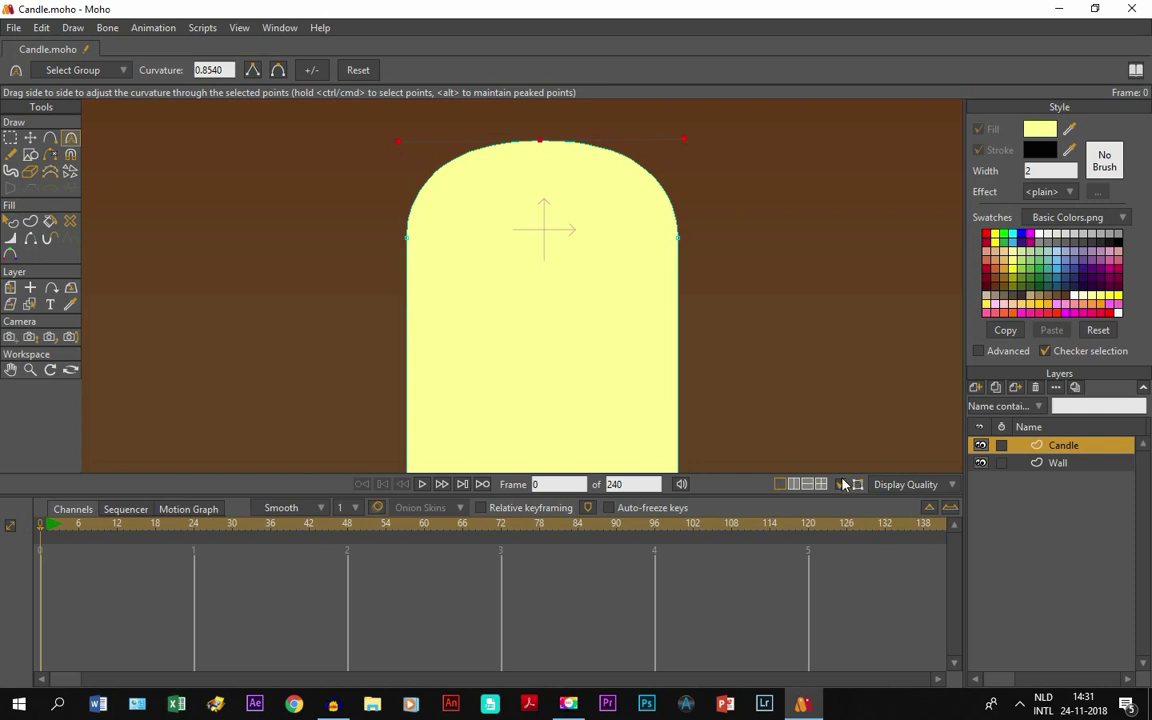
pyautogui.click(762, 436)
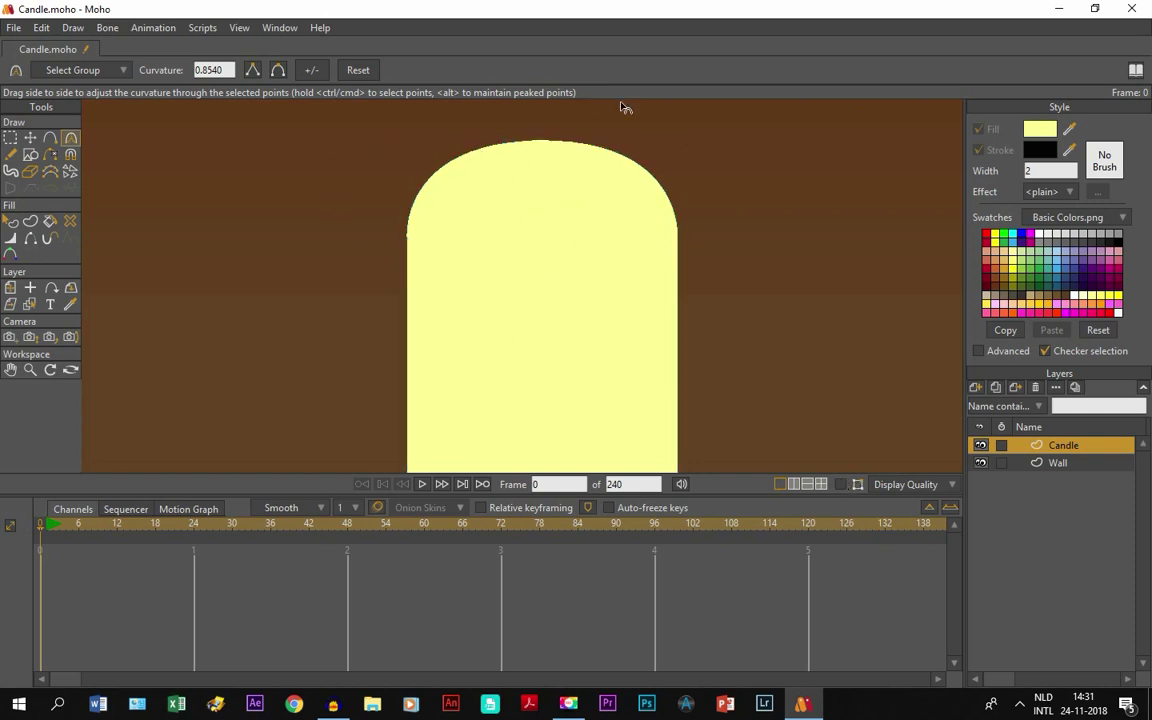
# Step: With the rectangle tool active, lighten the fill colour to paler yellow FDFEAF
pyautogui.click(841, 485)
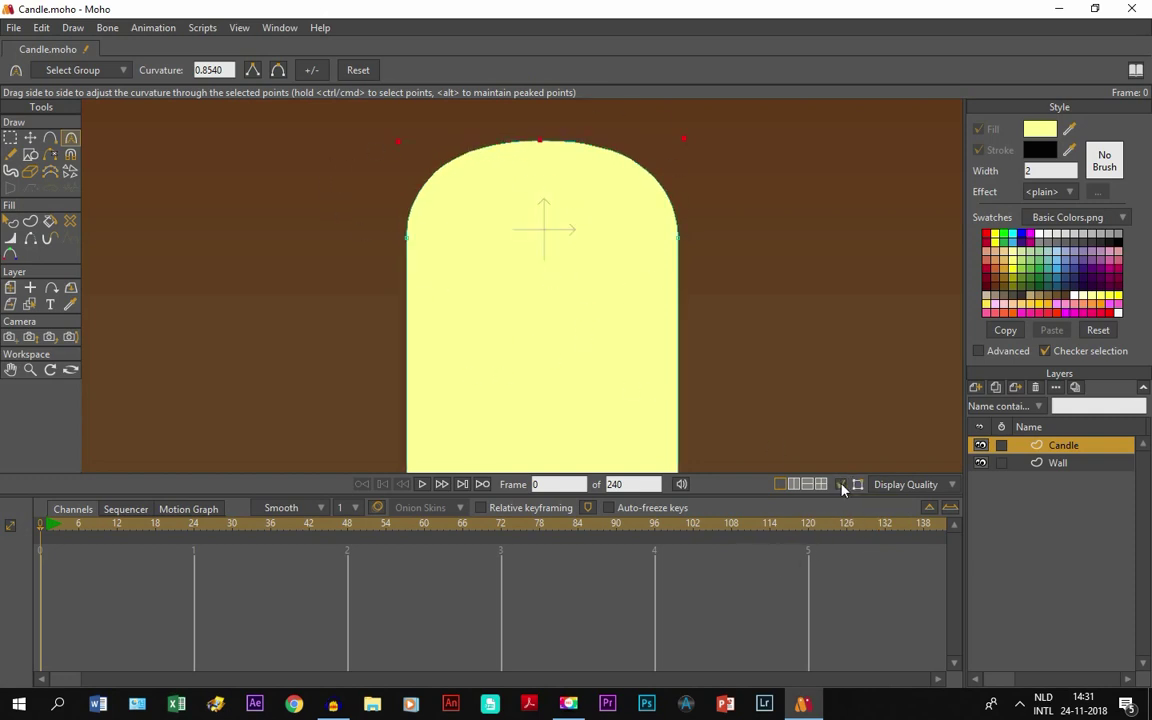
pyautogui.click(28, 158)
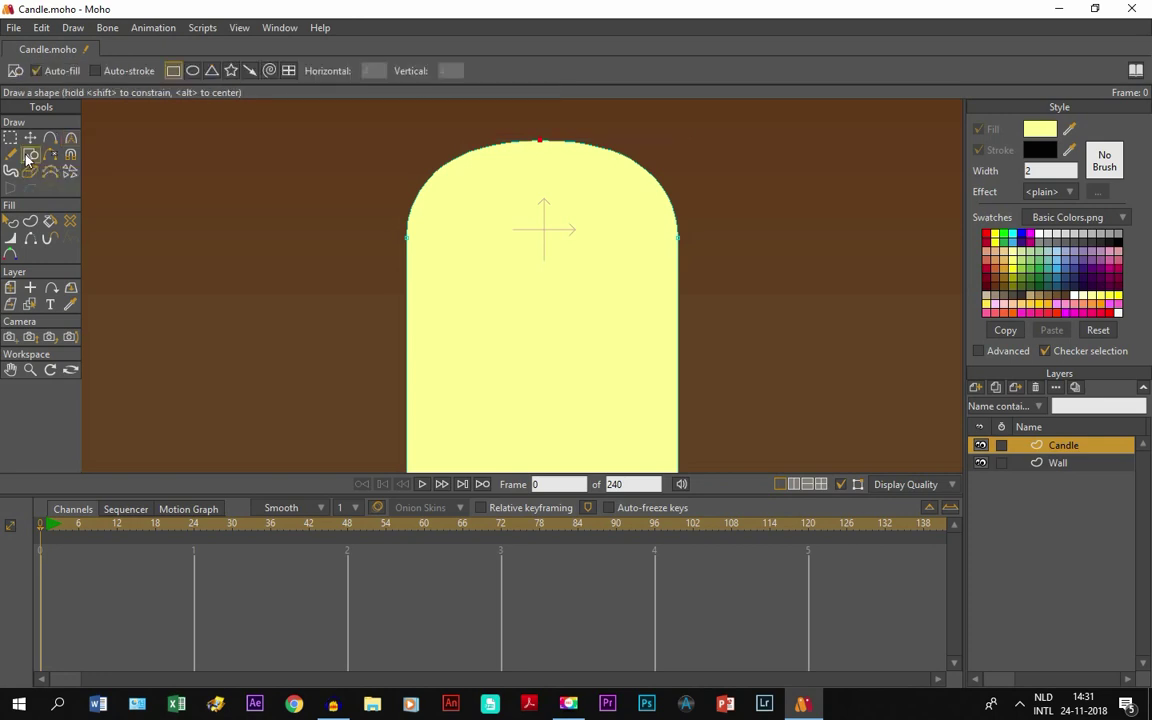
pyautogui.click(1036, 136)
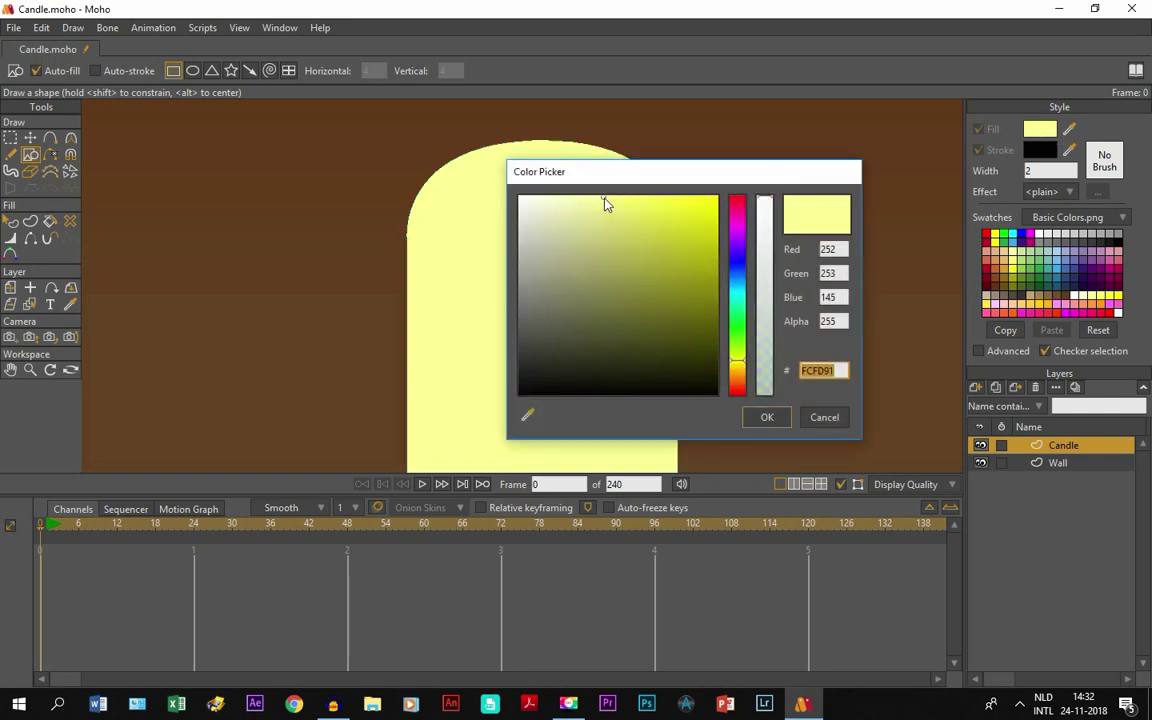
pyautogui.click(603, 203)
pyautogui.moveTo(603, 203); pyautogui.dragTo(590, 198)
pyautogui.moveTo(584, 206); pyautogui.dragTo(582, 202)
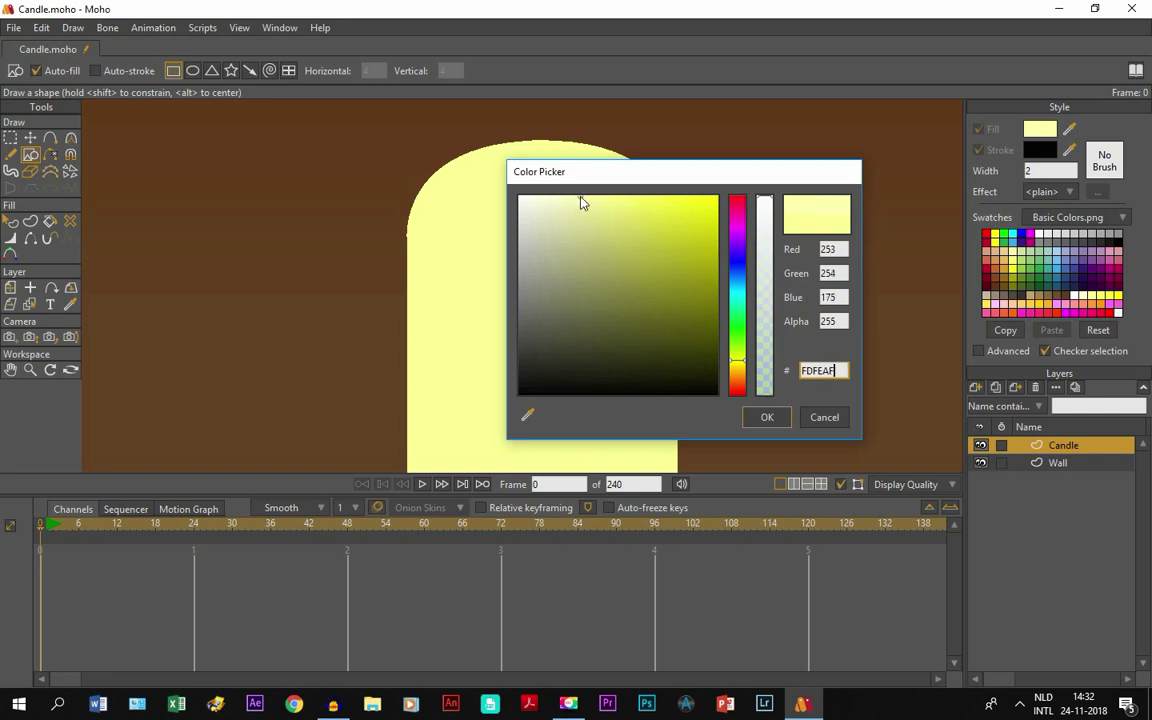
pyautogui.click(752, 420)
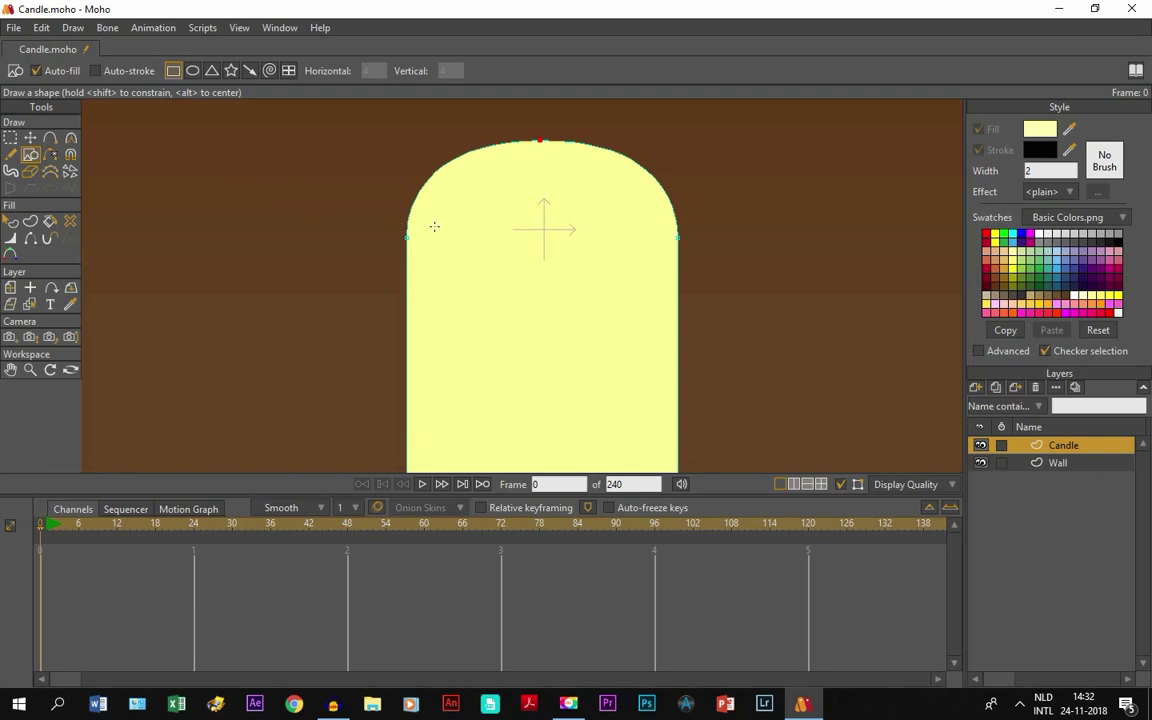
# Step: Draw a flat band across the candle's upper body and add midpoints on its top and bottom edges
pyautogui.moveTo(434, 226); pyautogui.dragTo(654, 257)
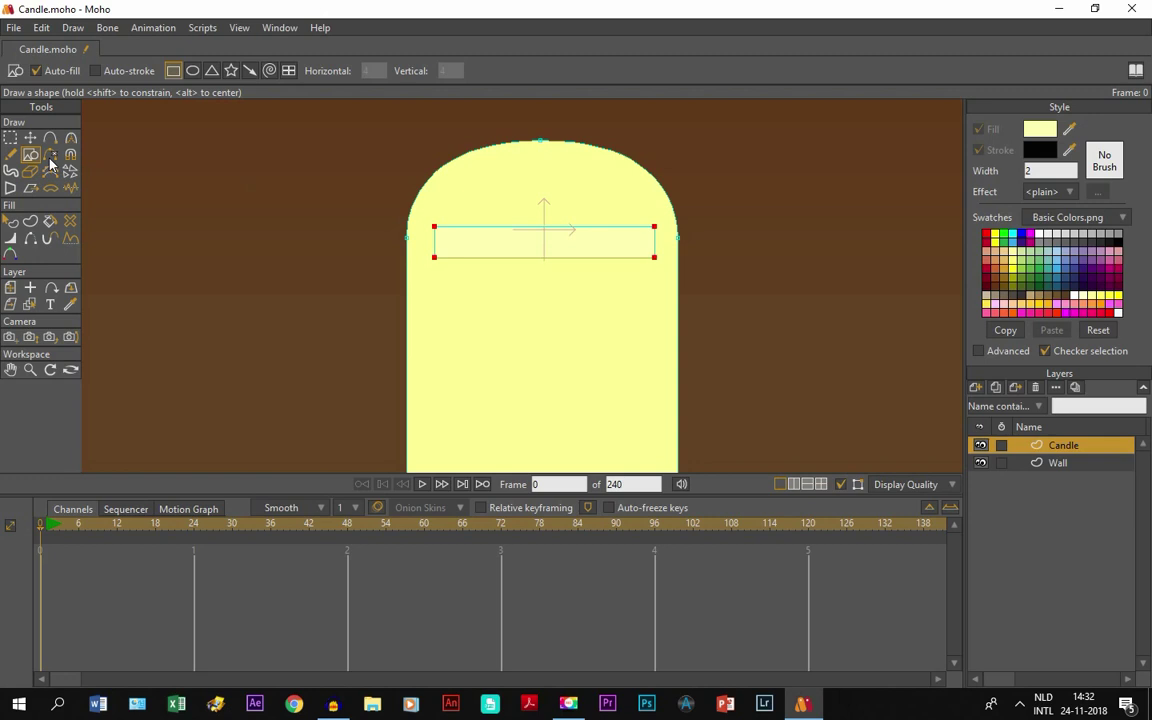
pyautogui.click(50, 137)
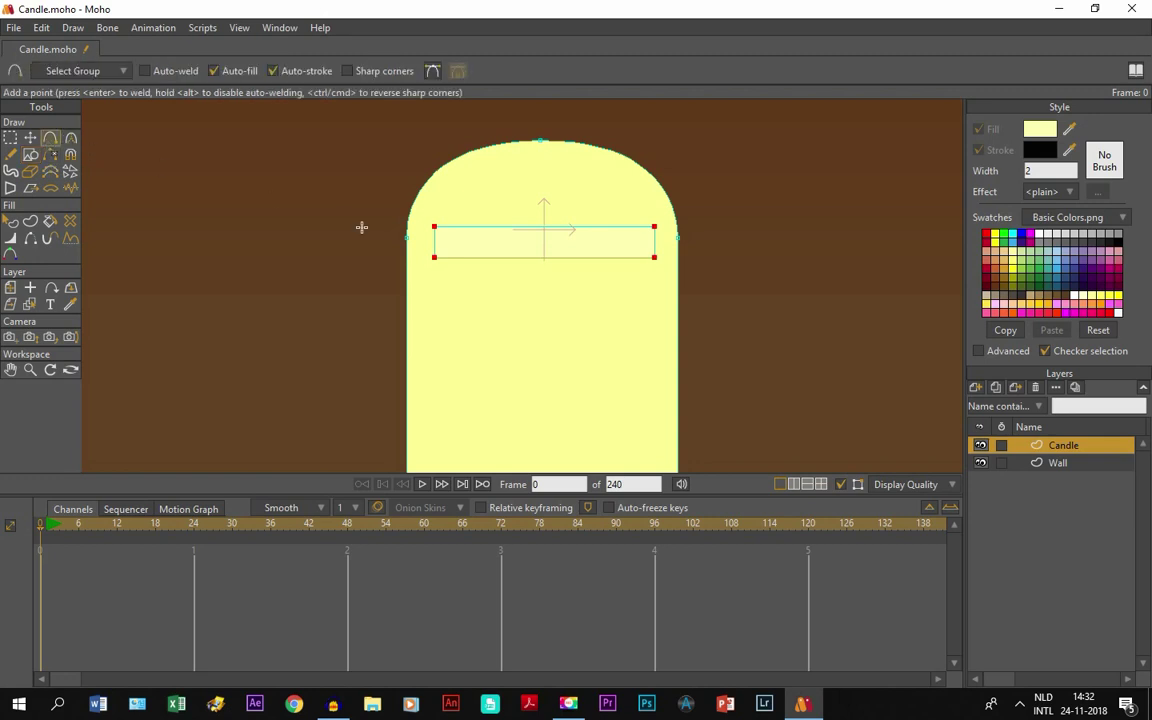
pyautogui.click(543, 226)
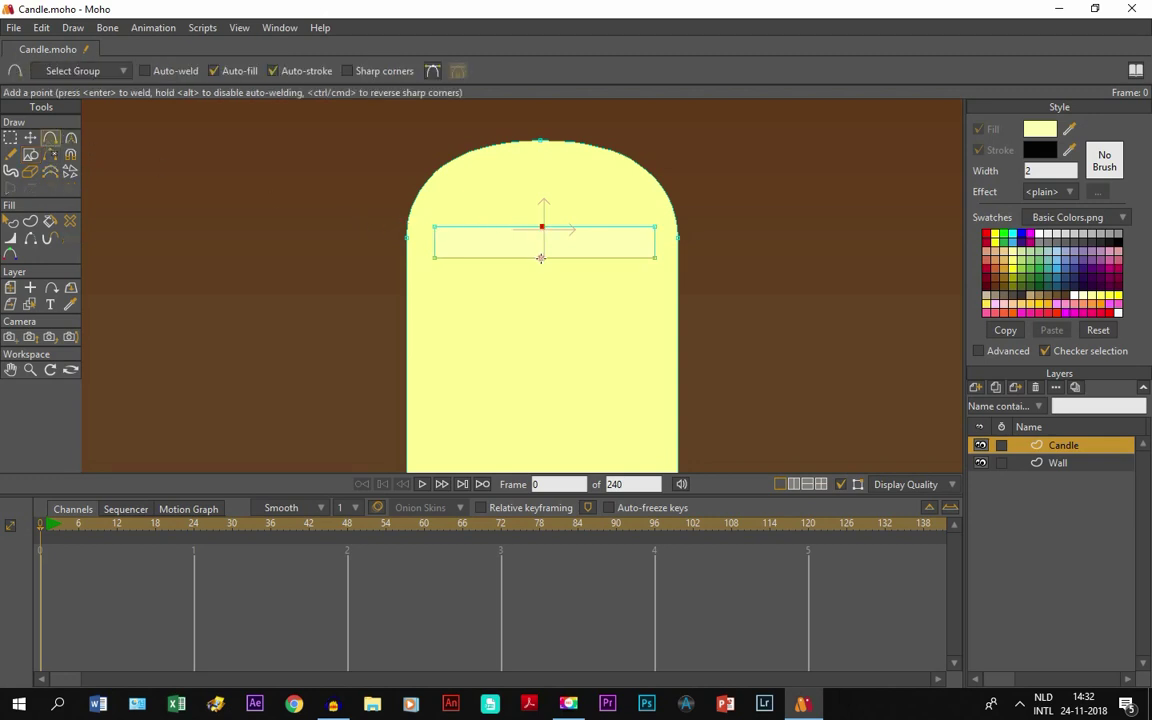
pyautogui.click(541, 257)
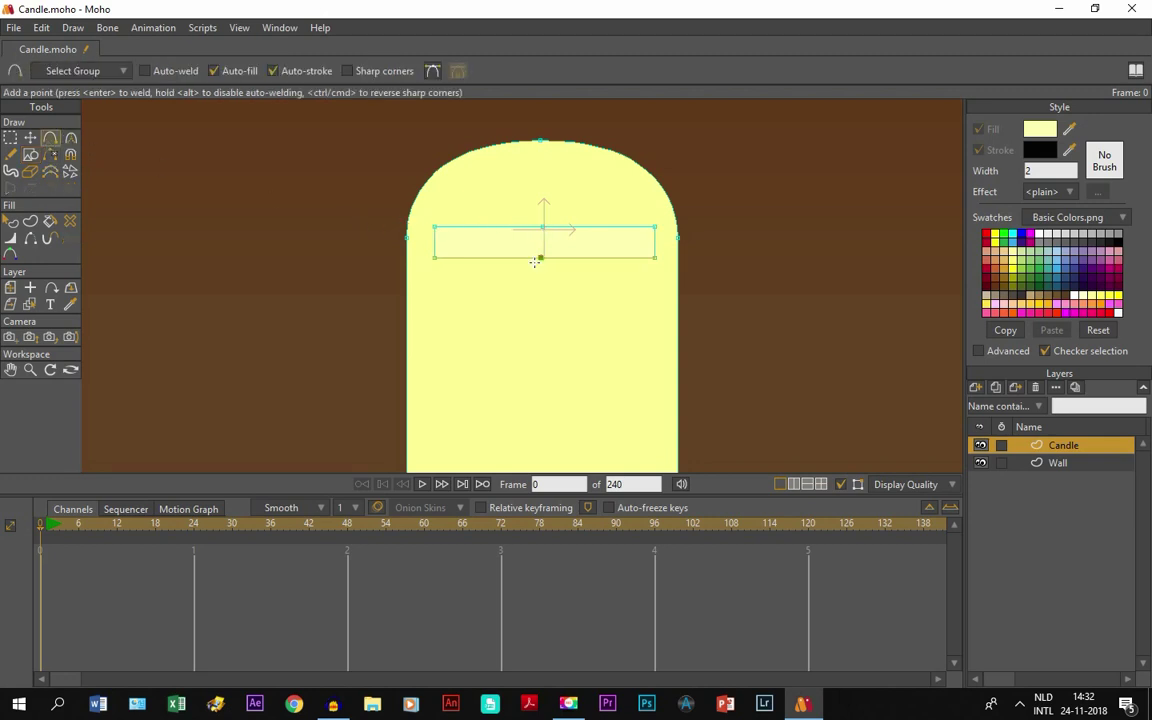
# Step: Select both midpoints, pull them down and smooth their curvature into a curved rim
pyautogui.click(10, 137)
pyautogui.moveTo(500, 210); pyautogui.dragTo(576, 300)
pyautogui.click(28, 139)
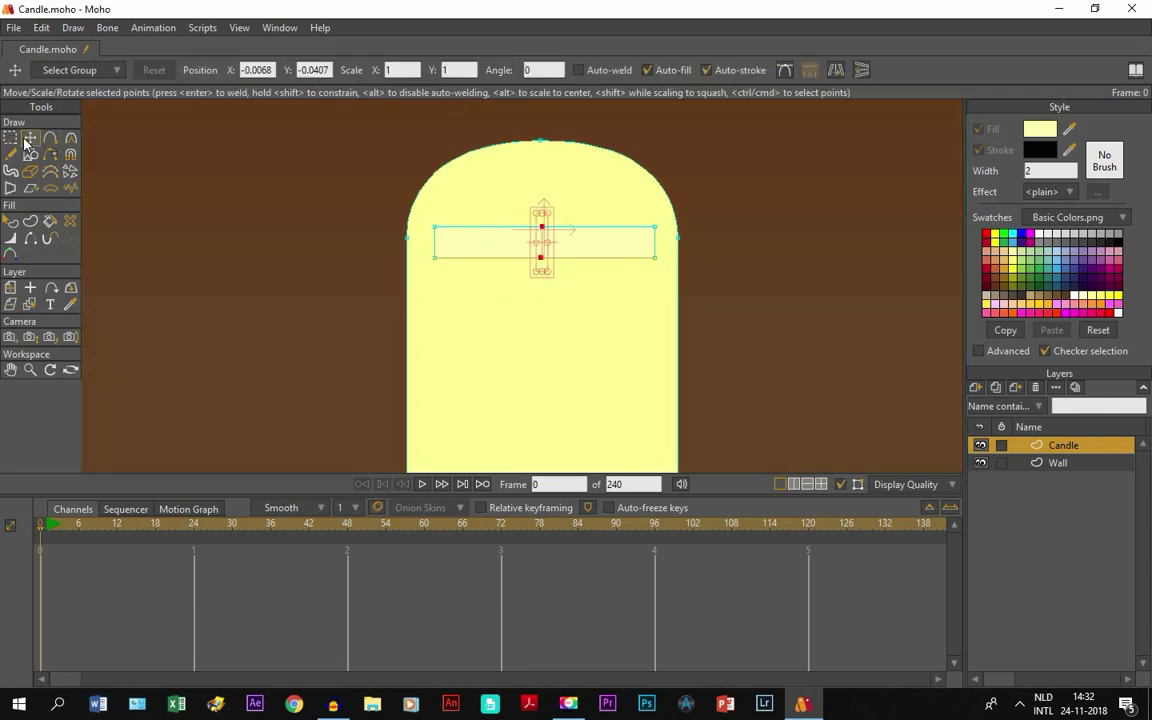
pyautogui.moveTo(543, 242); pyautogui.dragTo(546, 263)
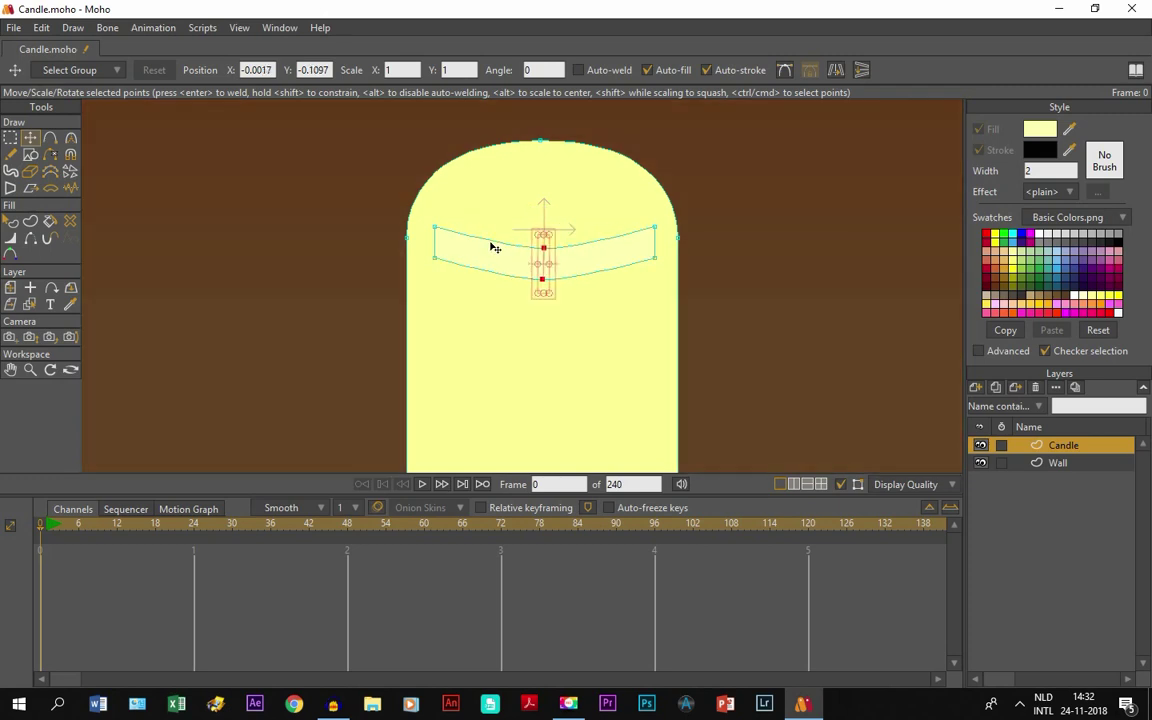
pyautogui.click(70, 138)
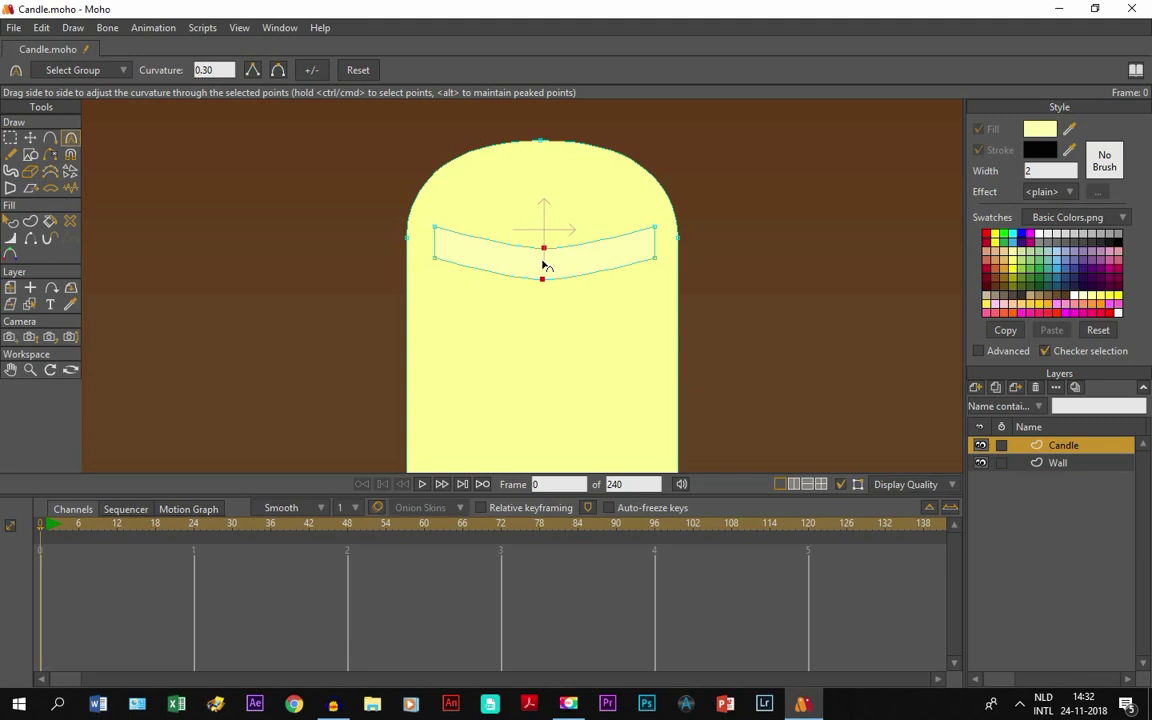
pyautogui.moveTo(548, 265); pyautogui.dragTo(866, 313)
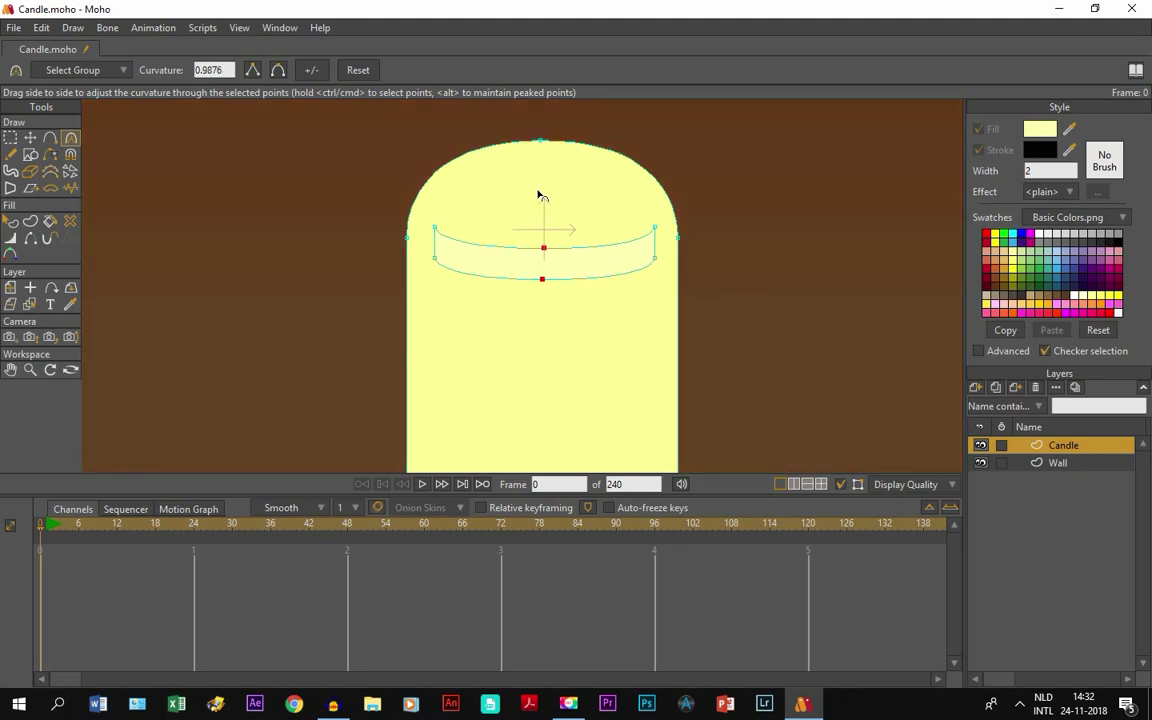
pyautogui.click(841, 484)
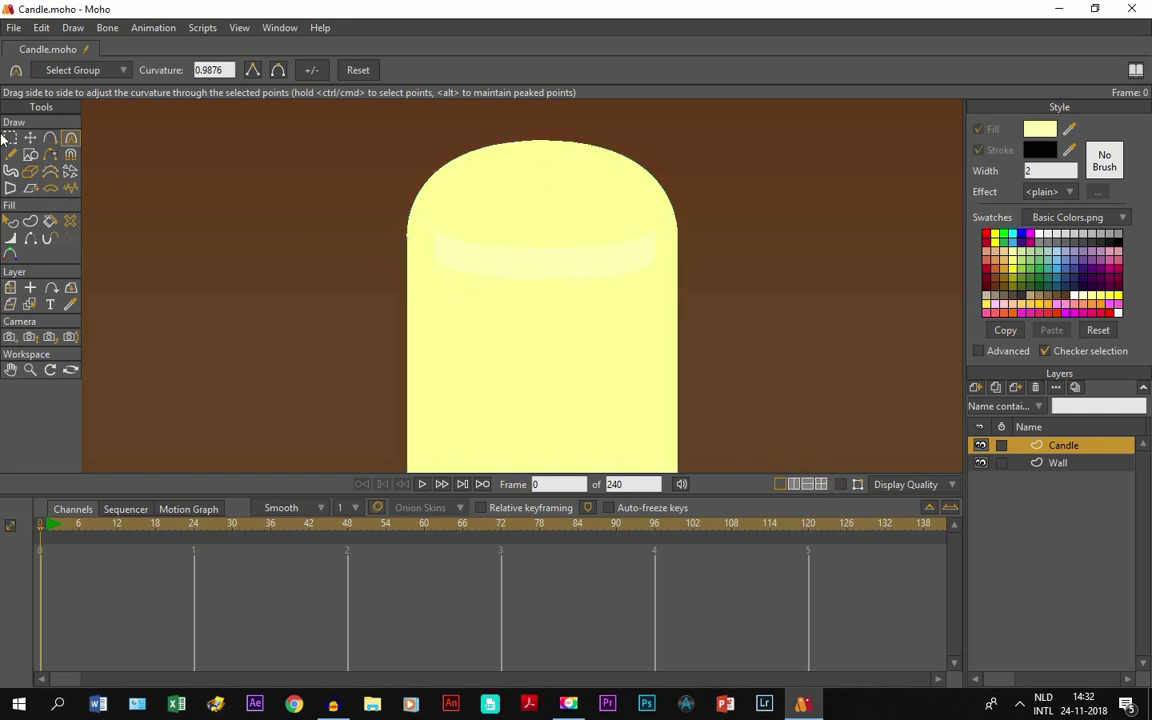
pyautogui.scroll(-4, 576, 257)
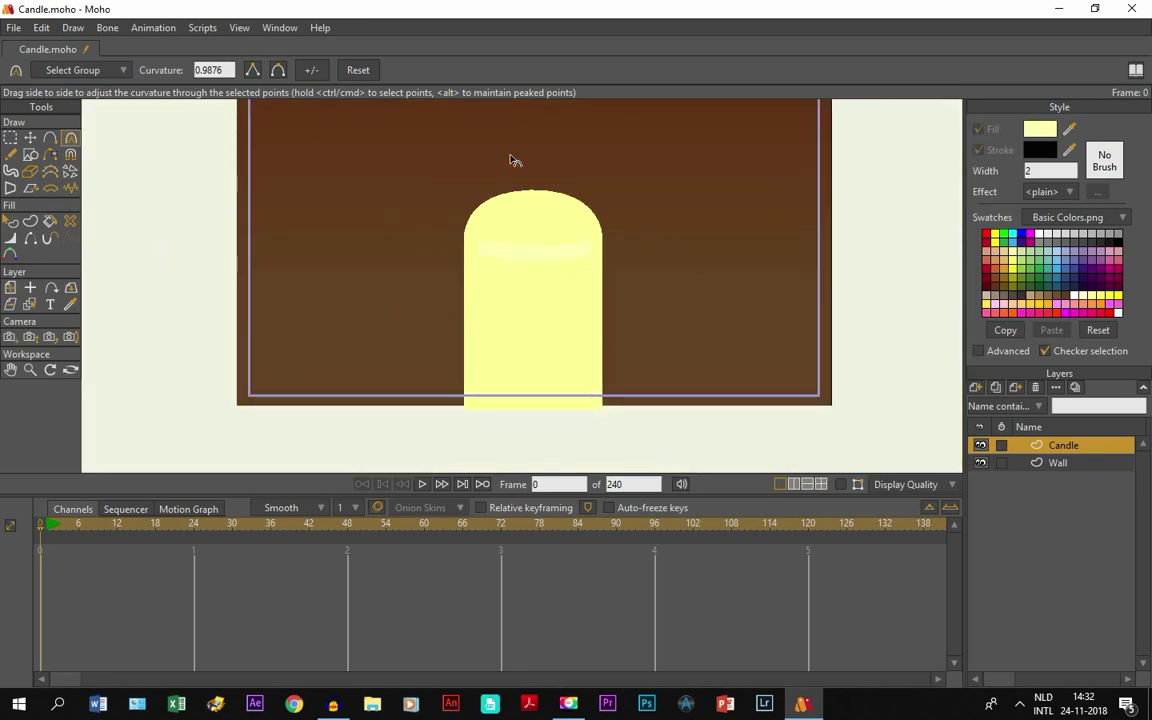
pyautogui.scroll(2, 535, 198)
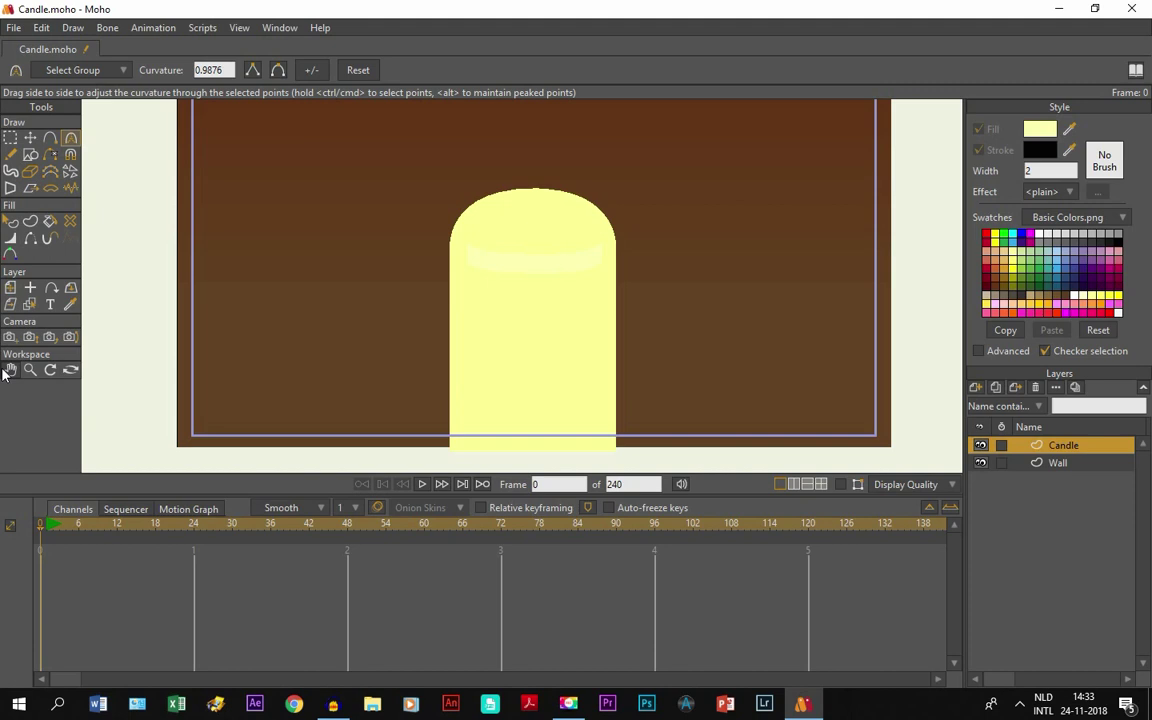
pyautogui.click(10, 369)
pyautogui.moveTo(313, 343); pyautogui.dragTo(319, 386)
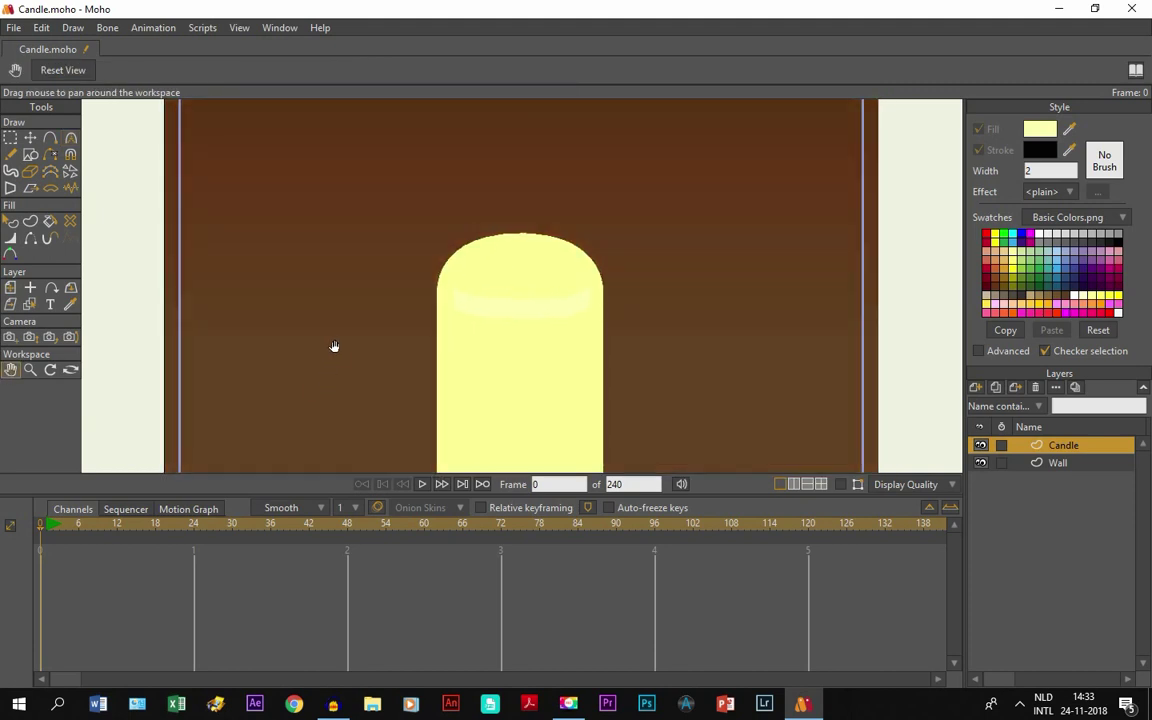
pyautogui.moveTo(345, 337); pyautogui.dragTo(347, 324)
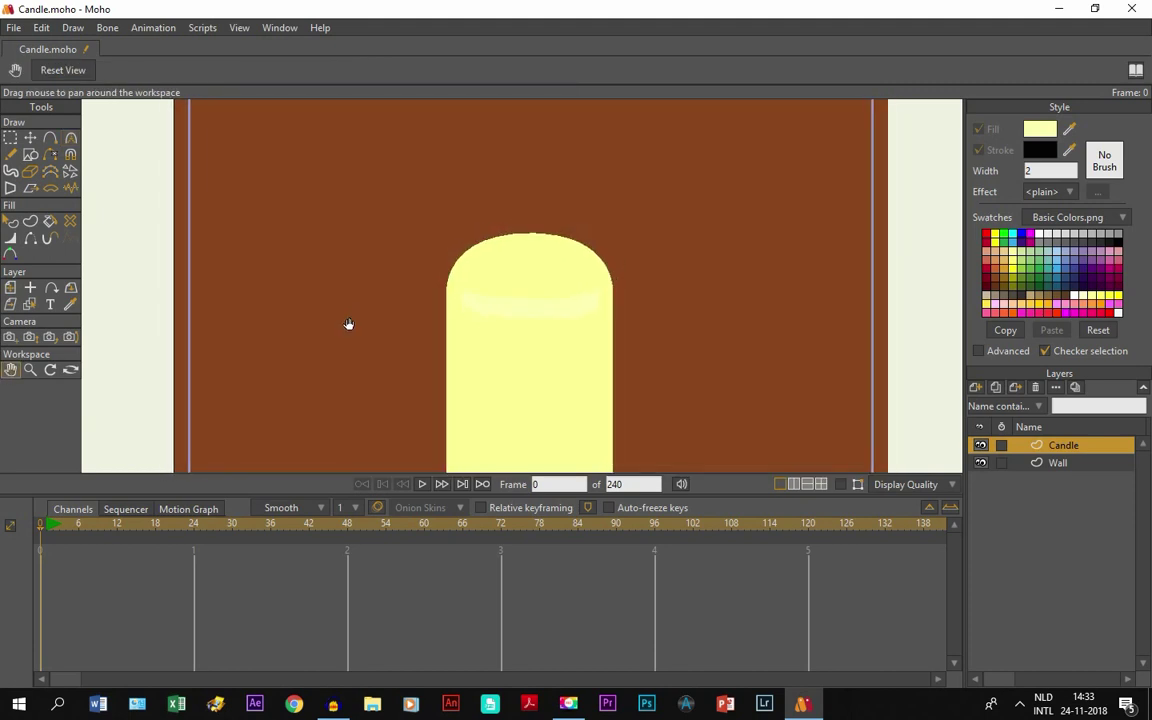
pyautogui.scroll(3, 553, 270)
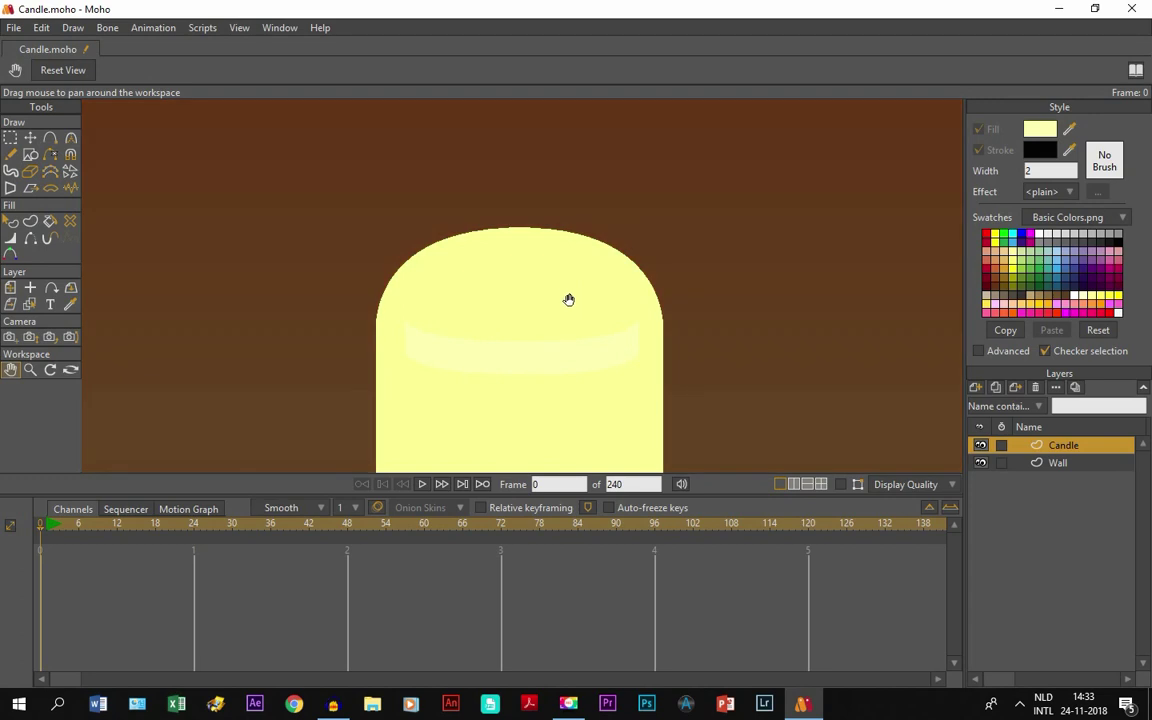
# Step: Keep the stroke colour black and draw a short wick line rising from the candle top
pyautogui.click(49, 142)
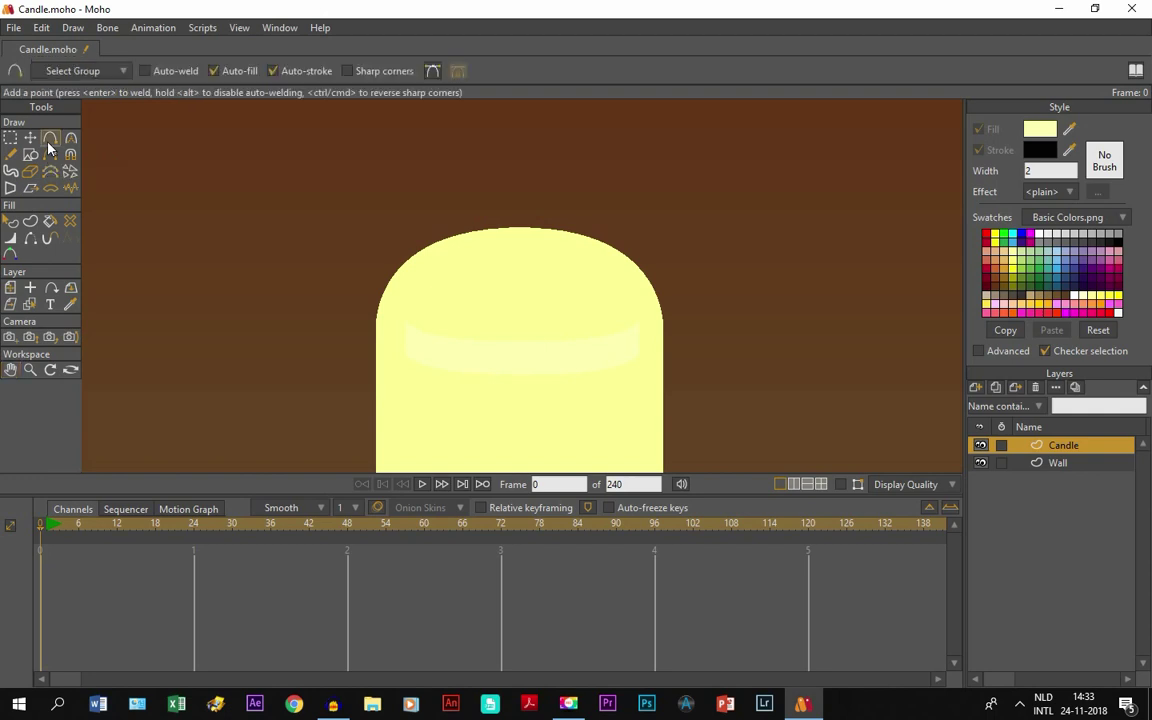
pyautogui.click(1040, 149)
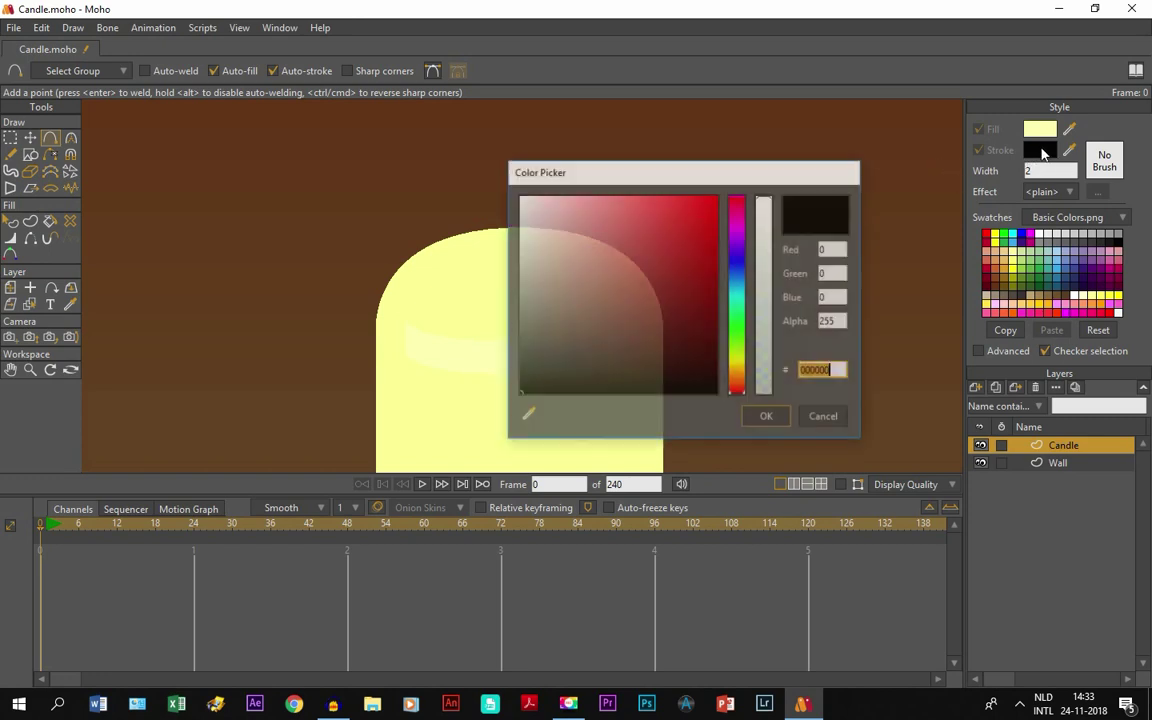
pyautogui.click(766, 417)
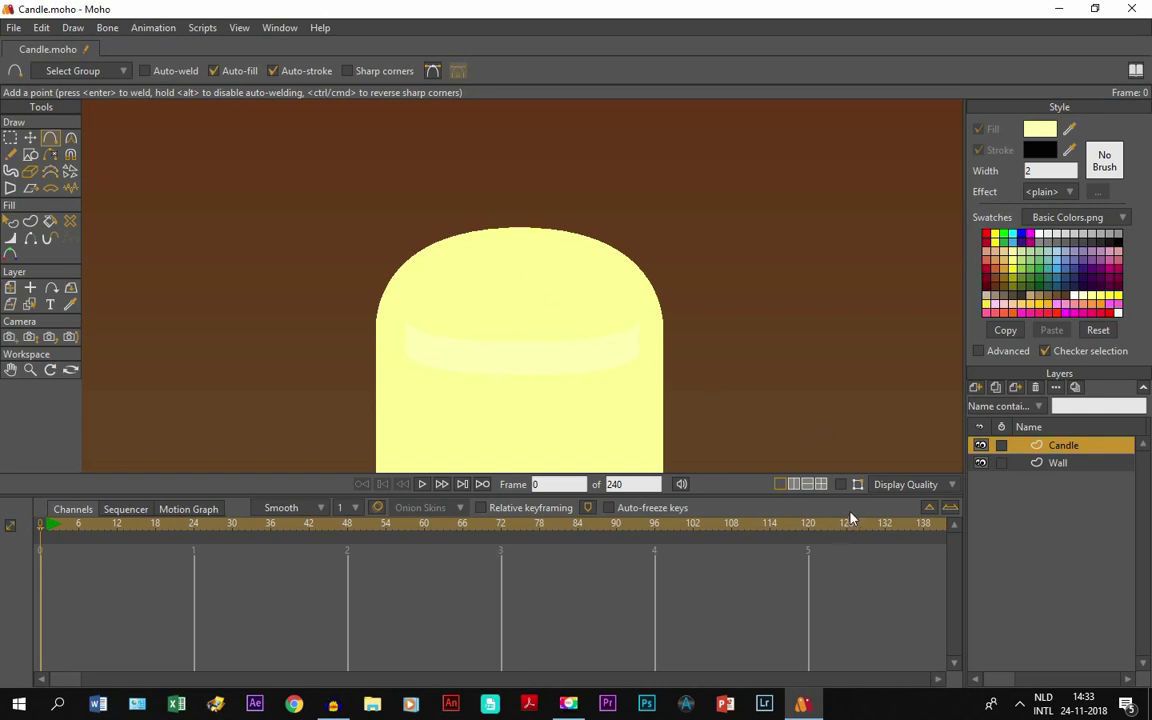
pyautogui.click(840, 484)
pyautogui.scroll(1, 509, 268)
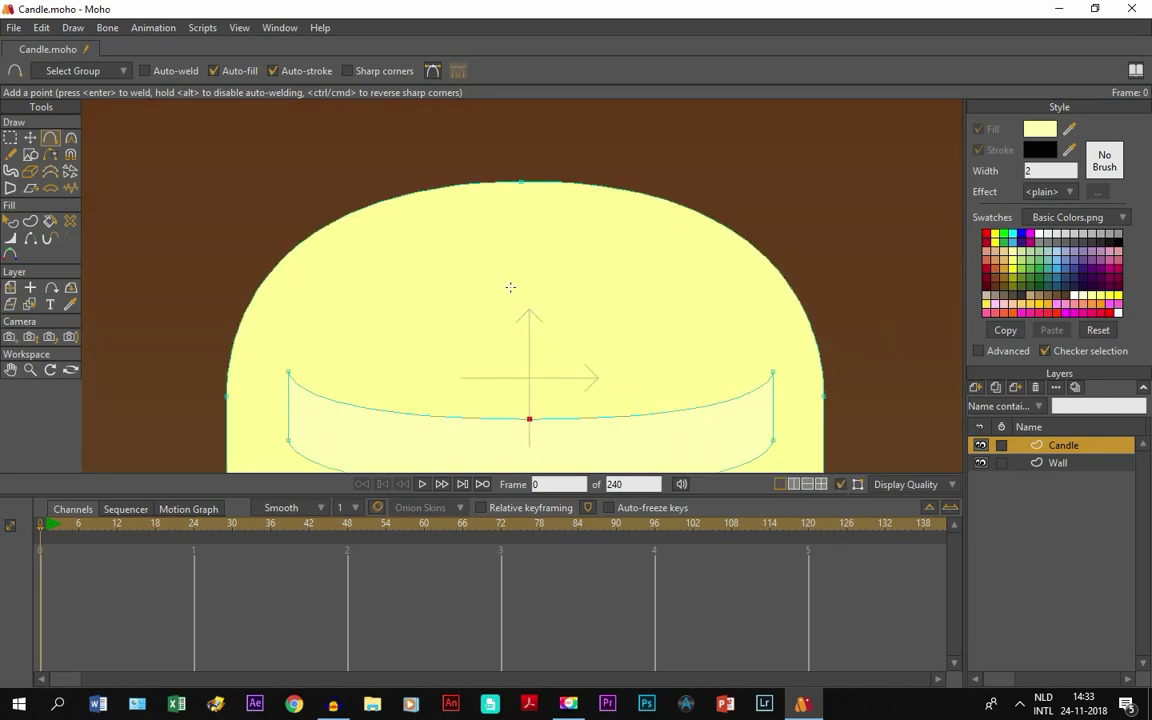
pyautogui.click(520, 284)
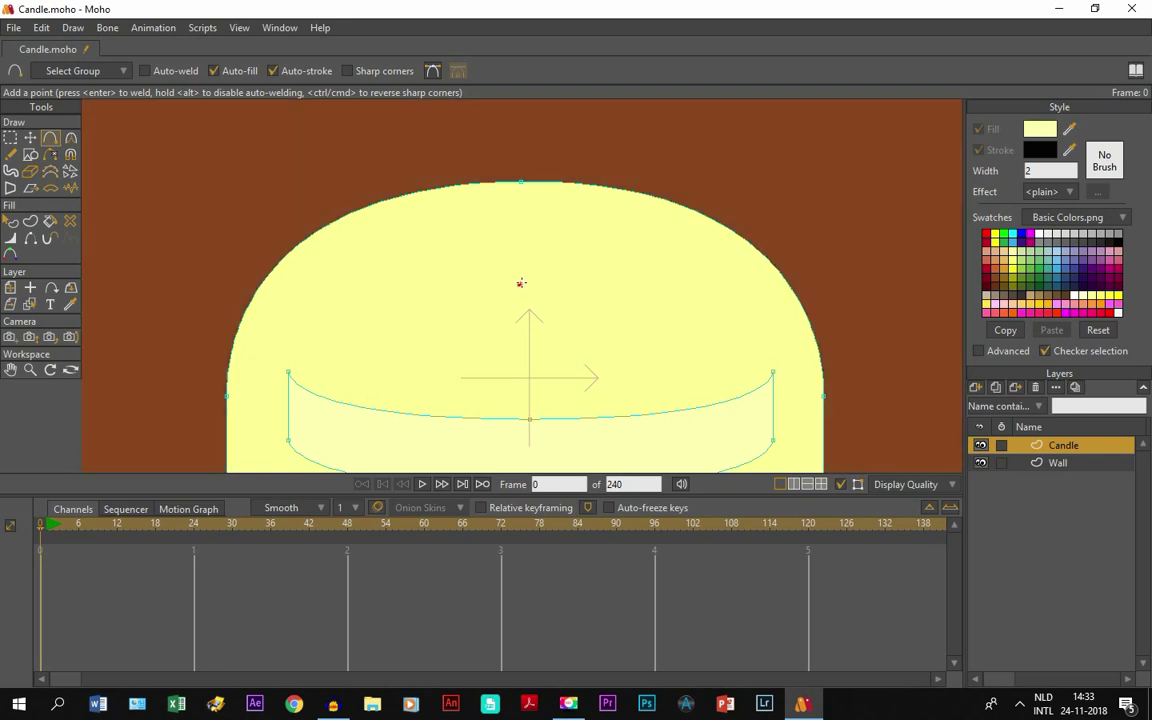
pyautogui.moveTo(524, 264); pyautogui.dragTo(523, 216)
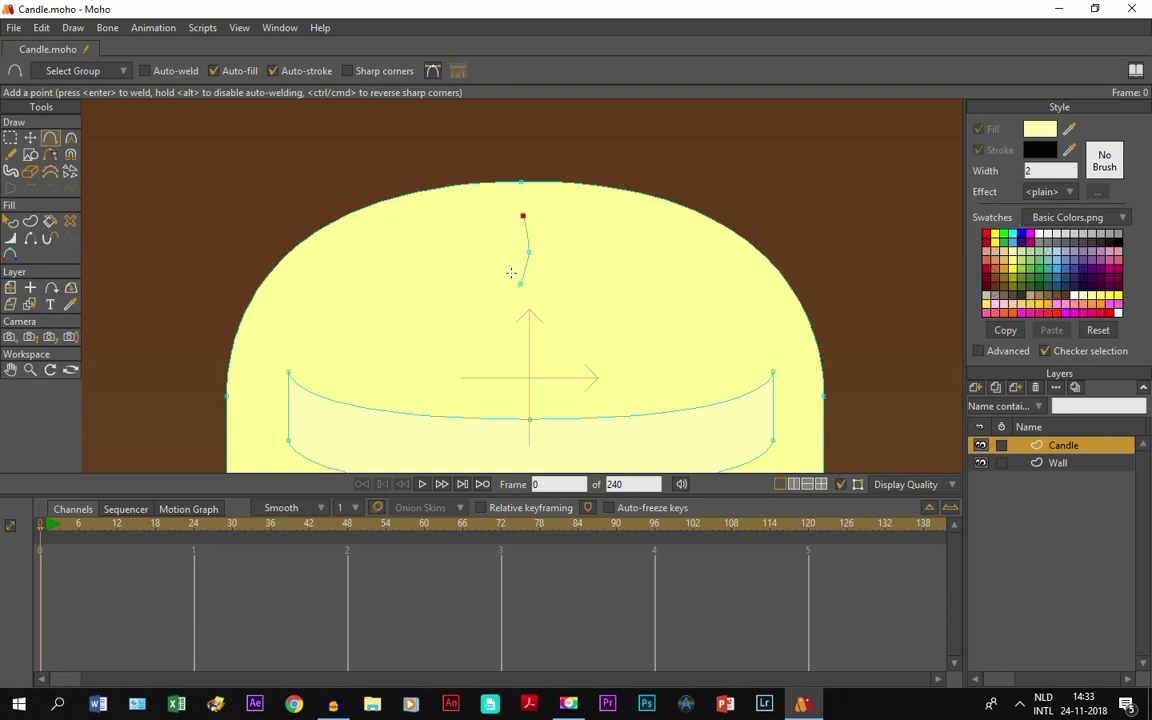
# Step: Apply the black stroke to the wick line with the Paint Bucket
pyautogui.click(51, 222)
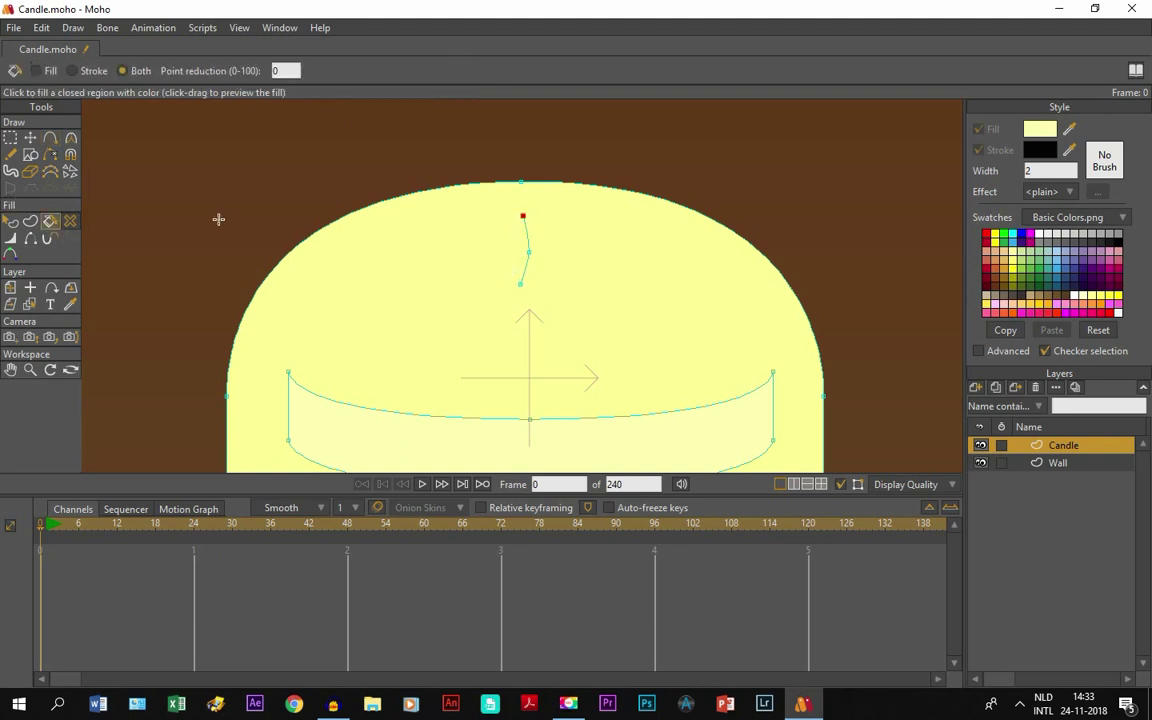
pyautogui.click(528, 234)
pyautogui.scroll(3, 513, 238)
pyautogui.scroll(-2, 761, 347)
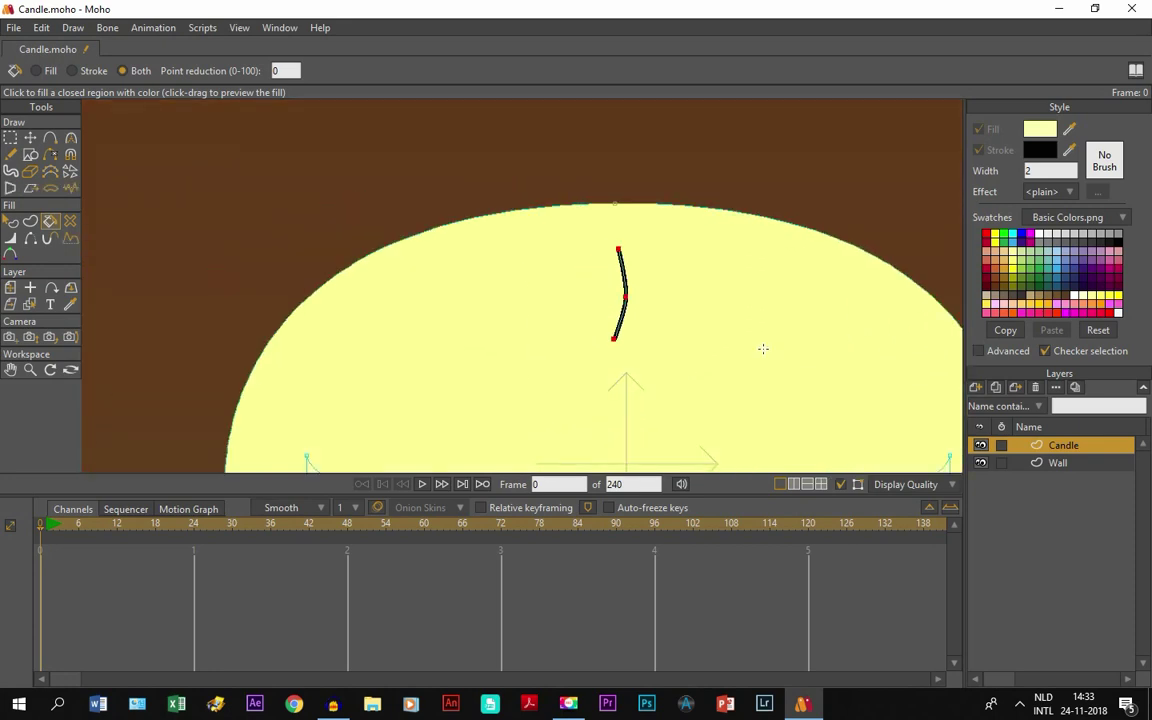
pyautogui.scroll(-2, 625, 347)
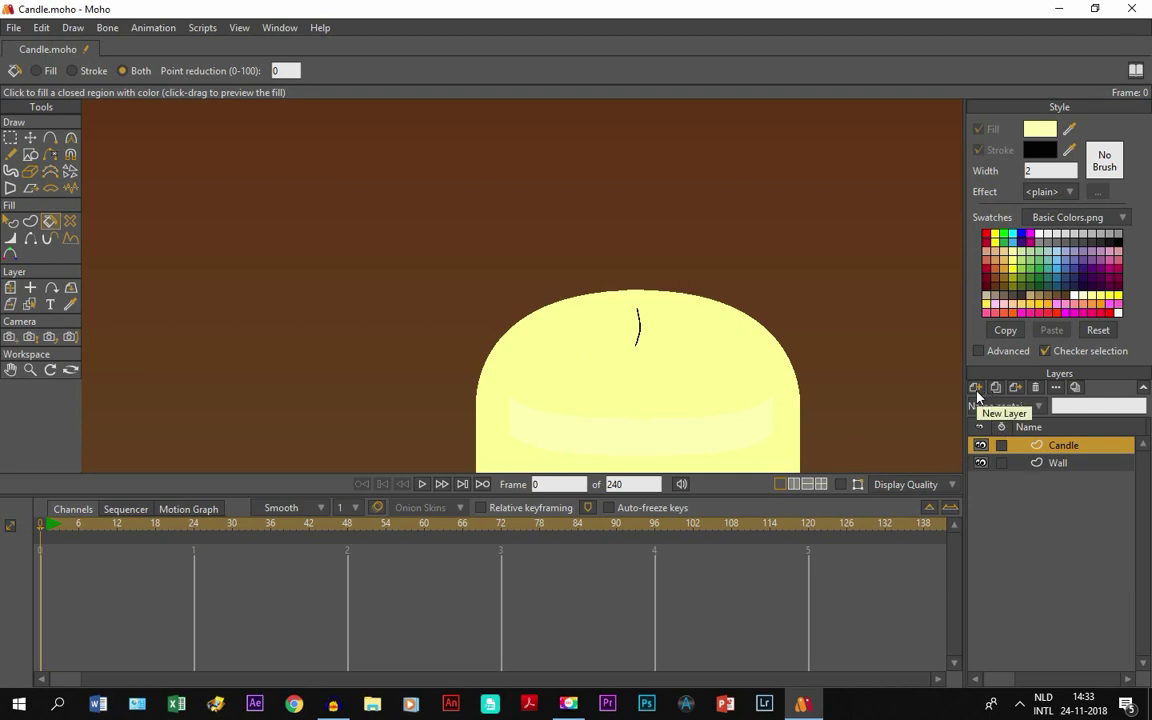
# Step: Create a new vector layer above Candle and name it 'Flame'
pyautogui.click(976, 390)
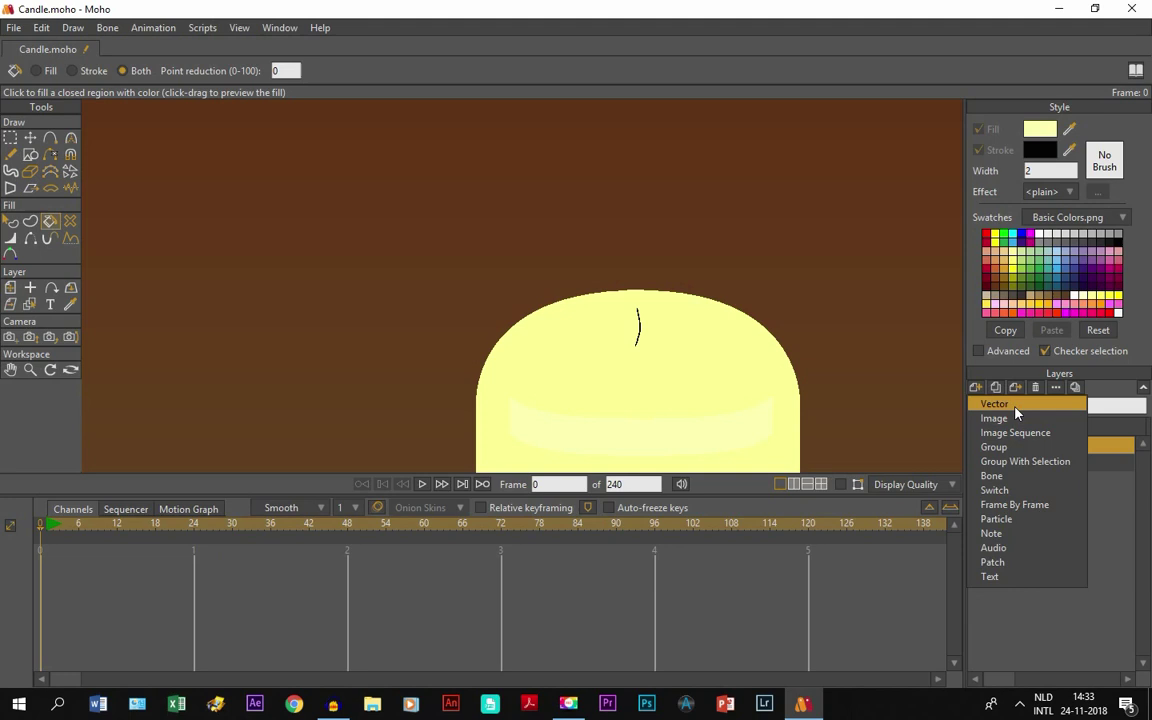
pyautogui.press('Return')
pyautogui.press('capslock')
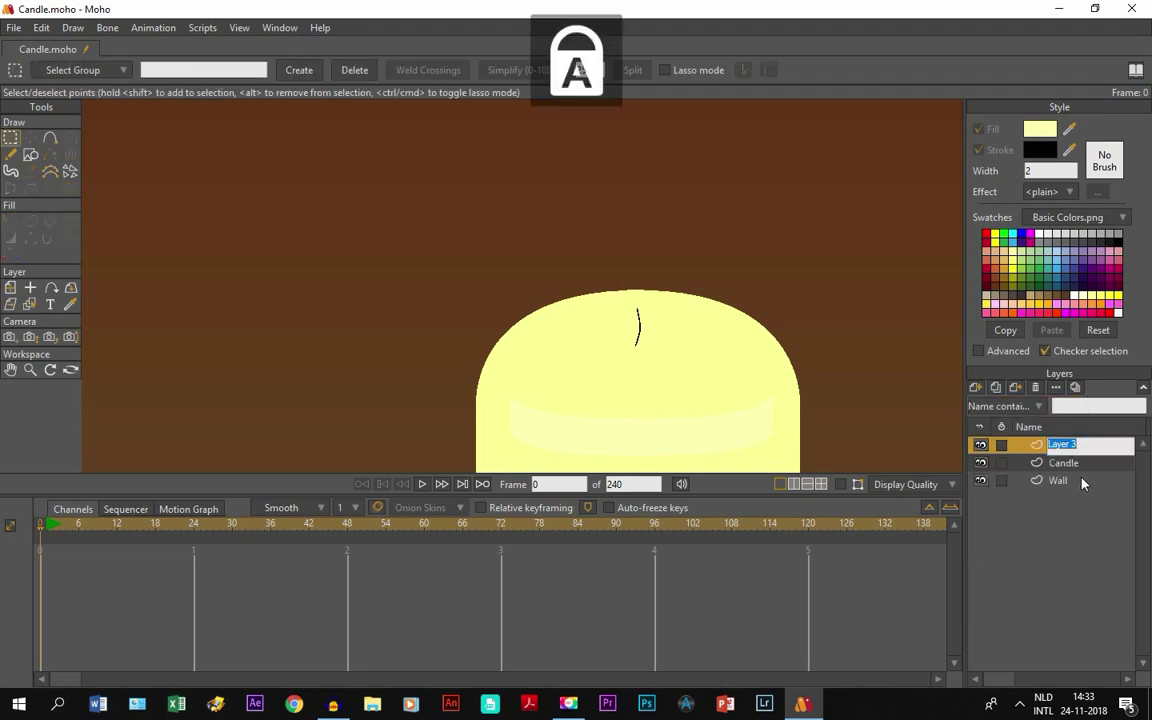
pyautogui.write('Fl')
pyautogui.press('capslock')
pyautogui.write('lame')
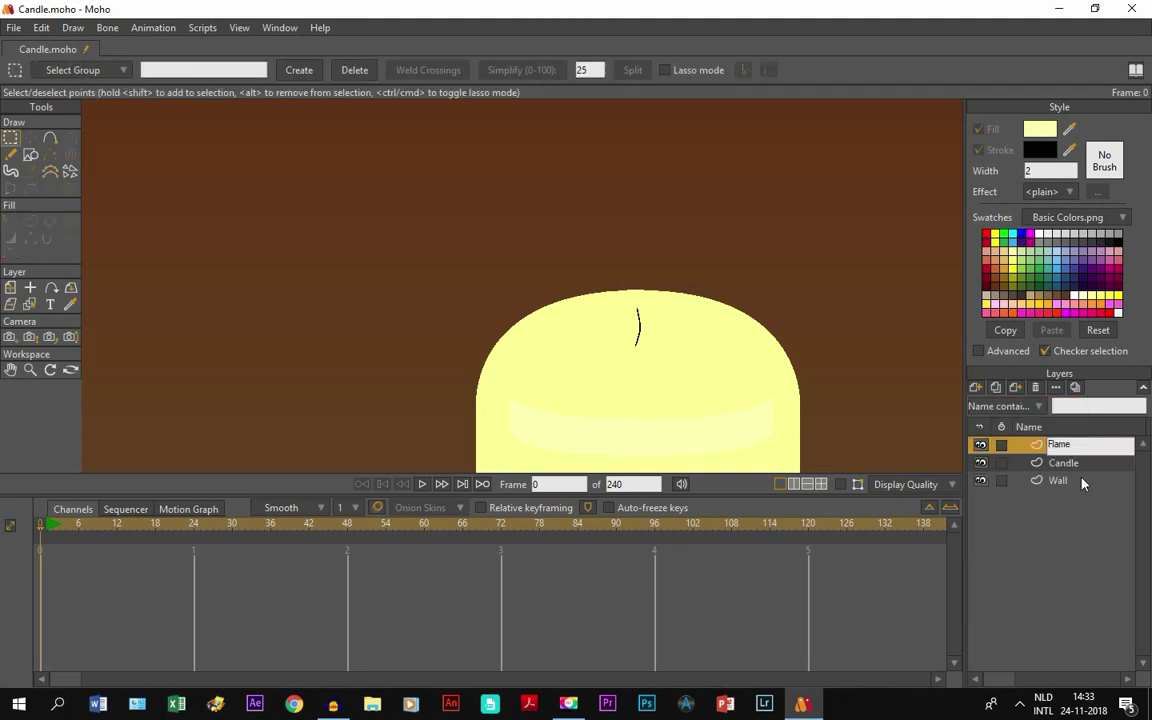
pyautogui.press('Return')
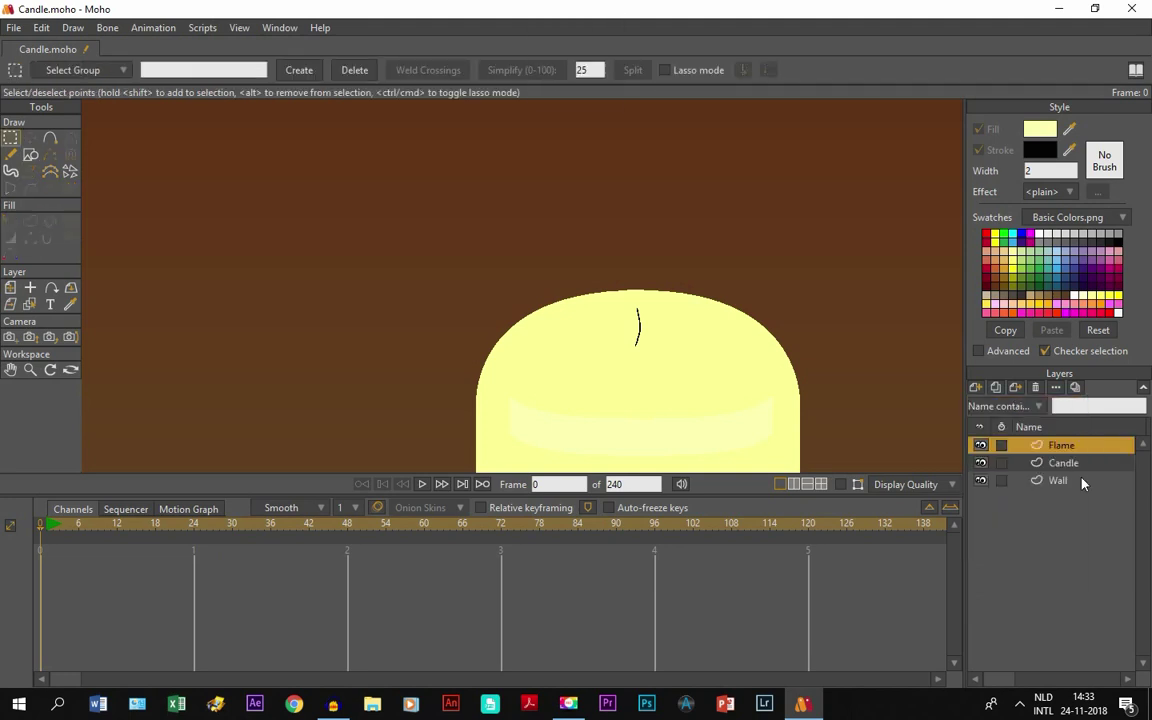
# Step: Set the shape tool to ellipse with orange fill and drag an oval above the wick
pyautogui.click(33, 157)
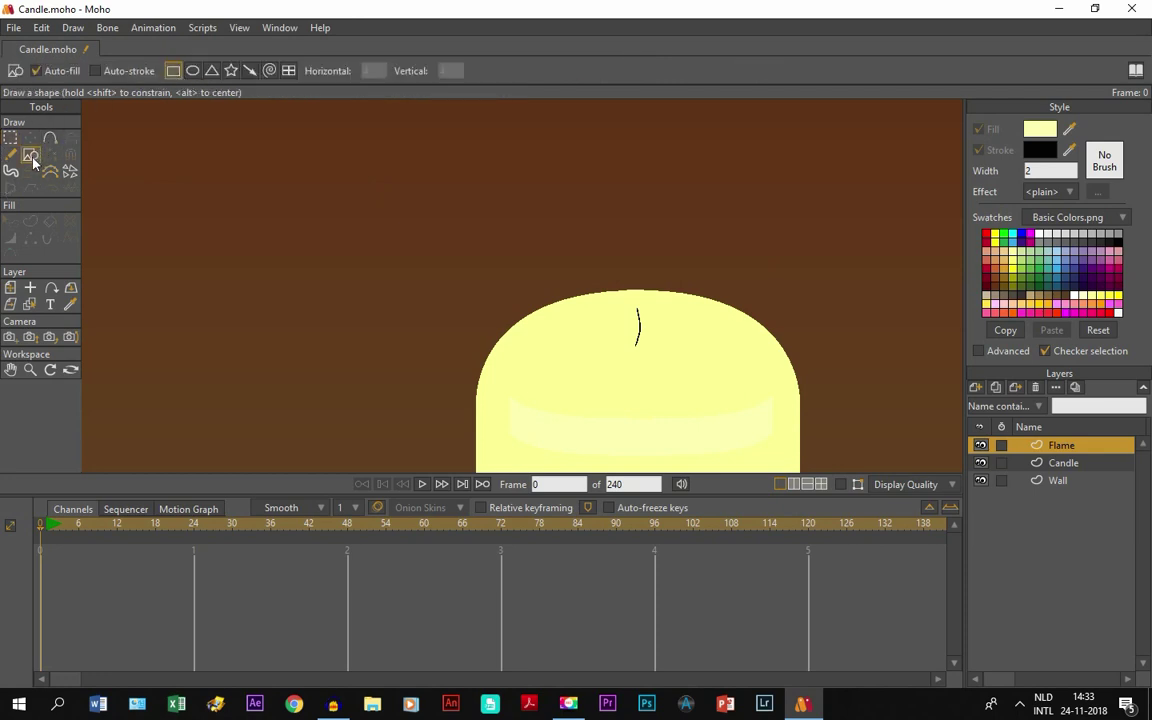
pyautogui.click(192, 74)
pyautogui.click(1103, 304)
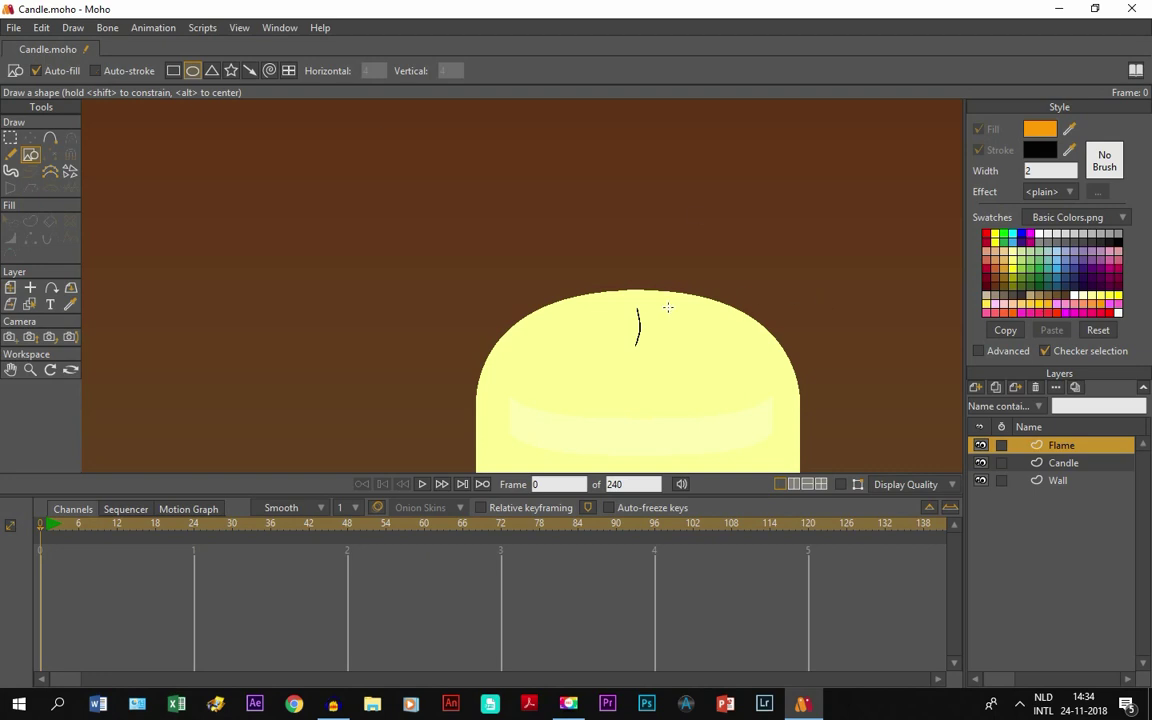
pyautogui.scroll(3, 668, 307)
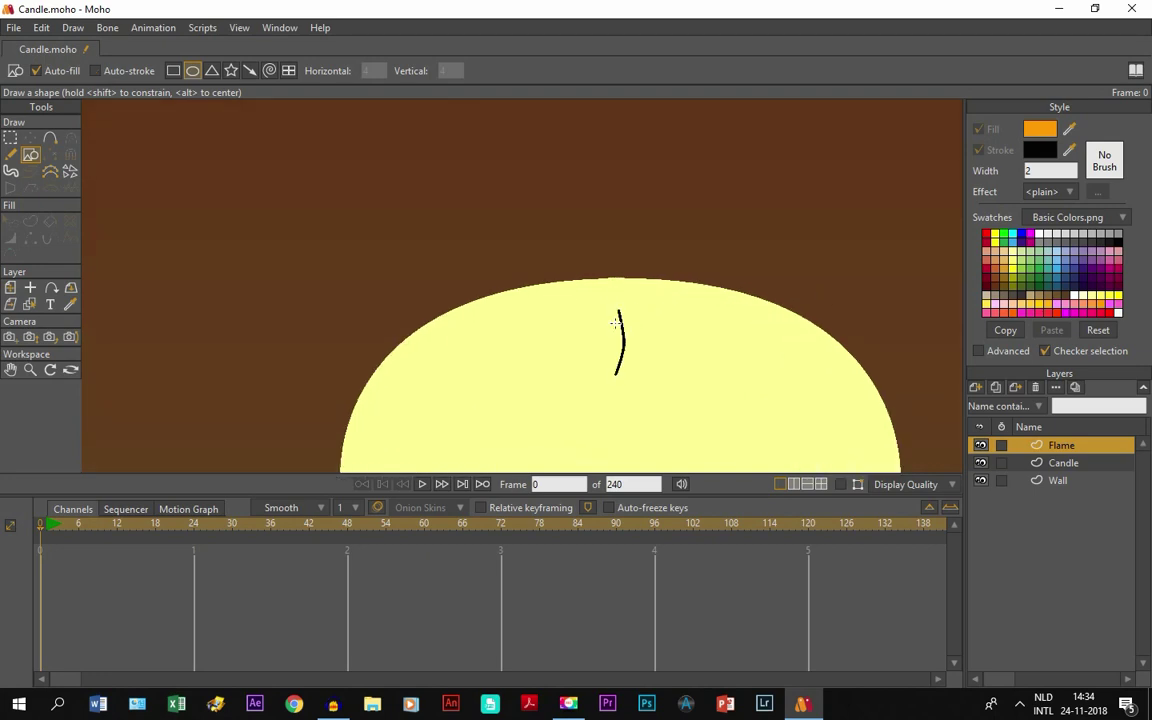
pyautogui.moveTo(618, 319); pyautogui.dragTo(653, 236)
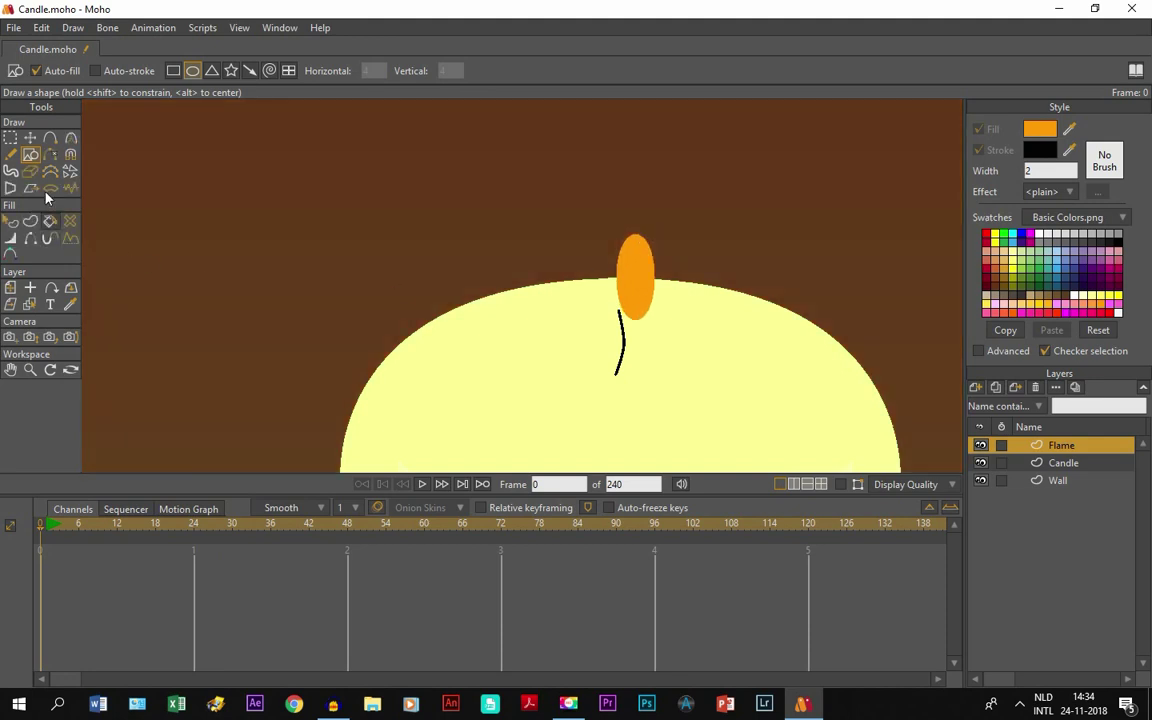
# Step: Move the orange oval's points down so its lower tip rests on the wick, then select its top point
pyautogui.click(30, 137)
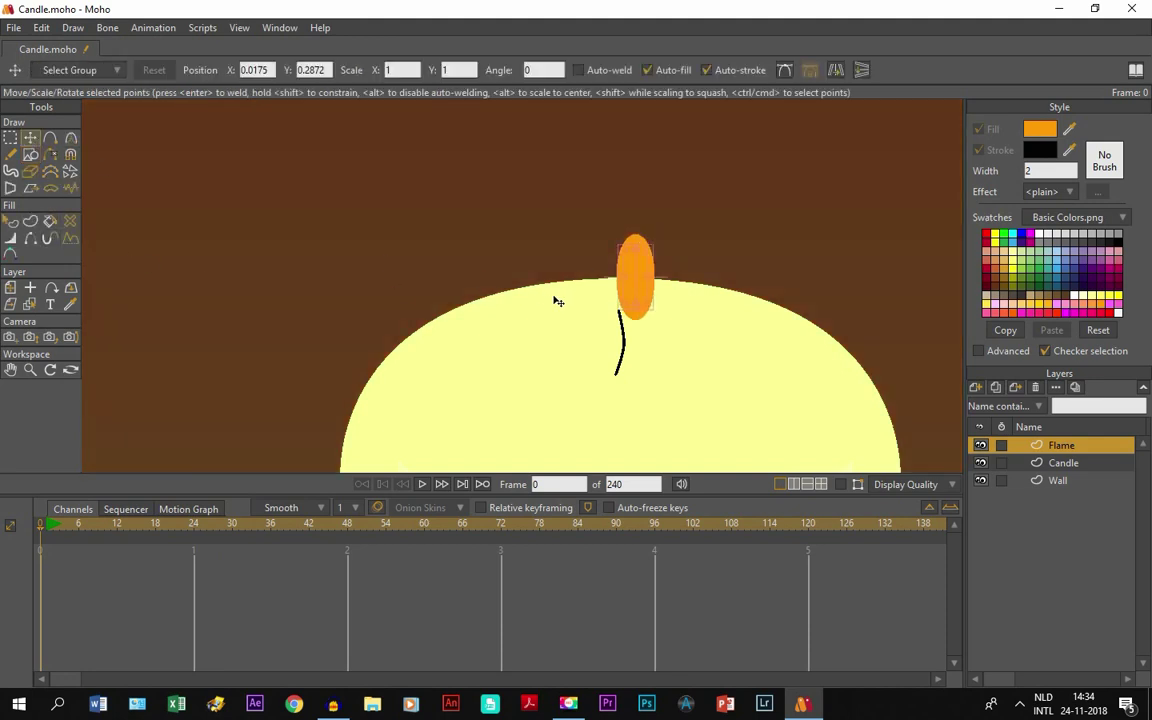
pyautogui.click(841, 484)
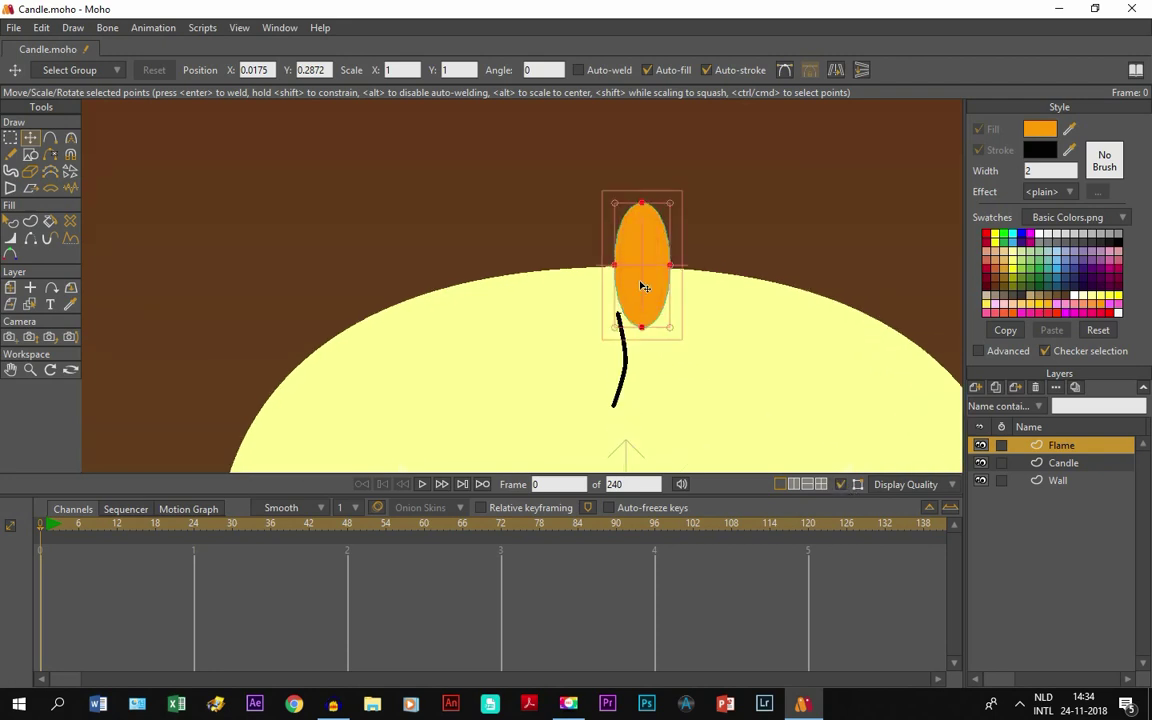
pyautogui.scroll(2, 640, 288)
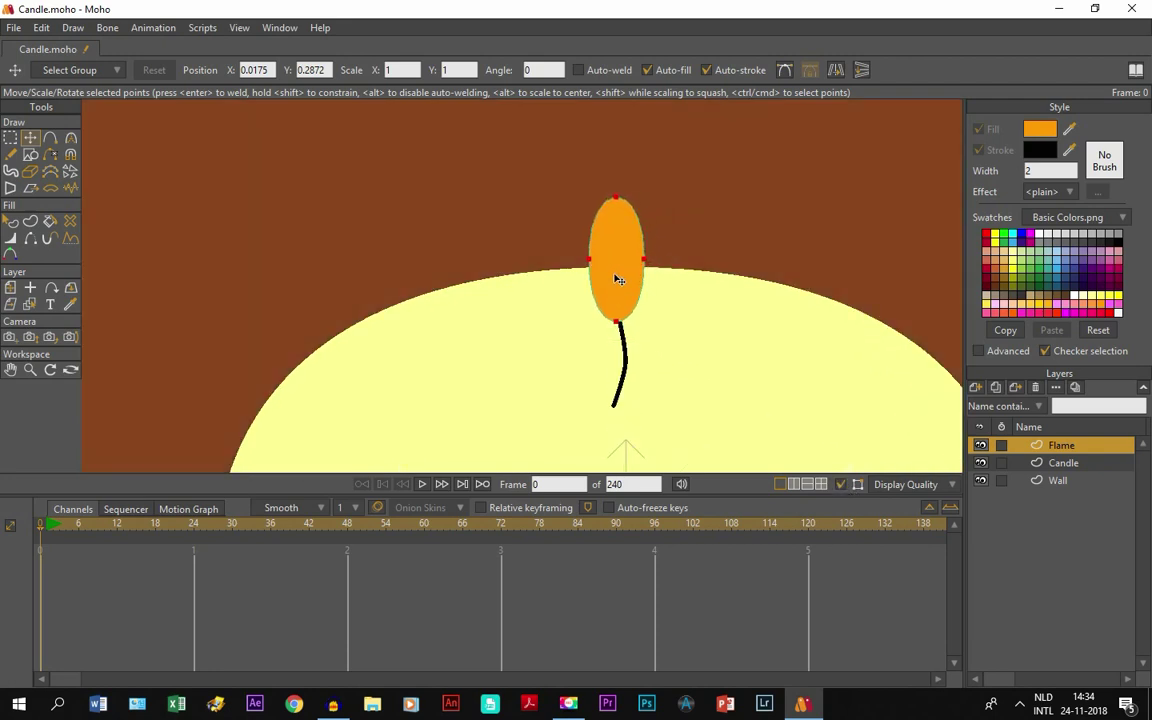
pyautogui.moveTo(621, 285); pyautogui.dragTo(620, 303)
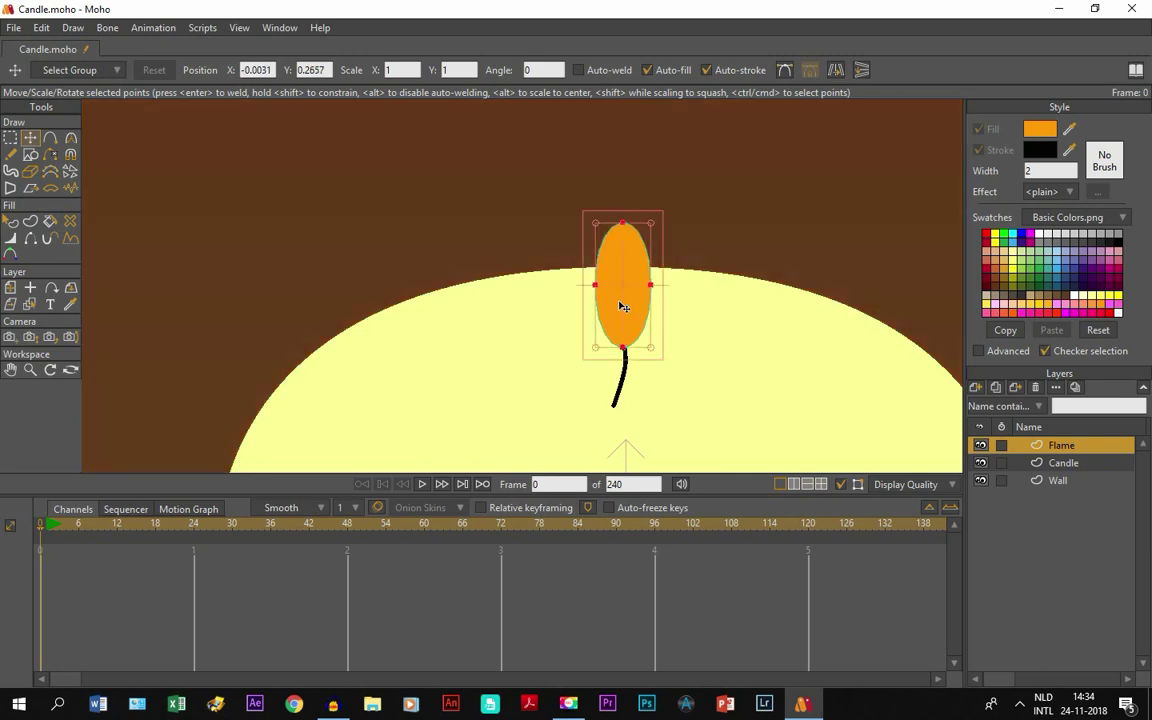
pyautogui.click(622, 224)
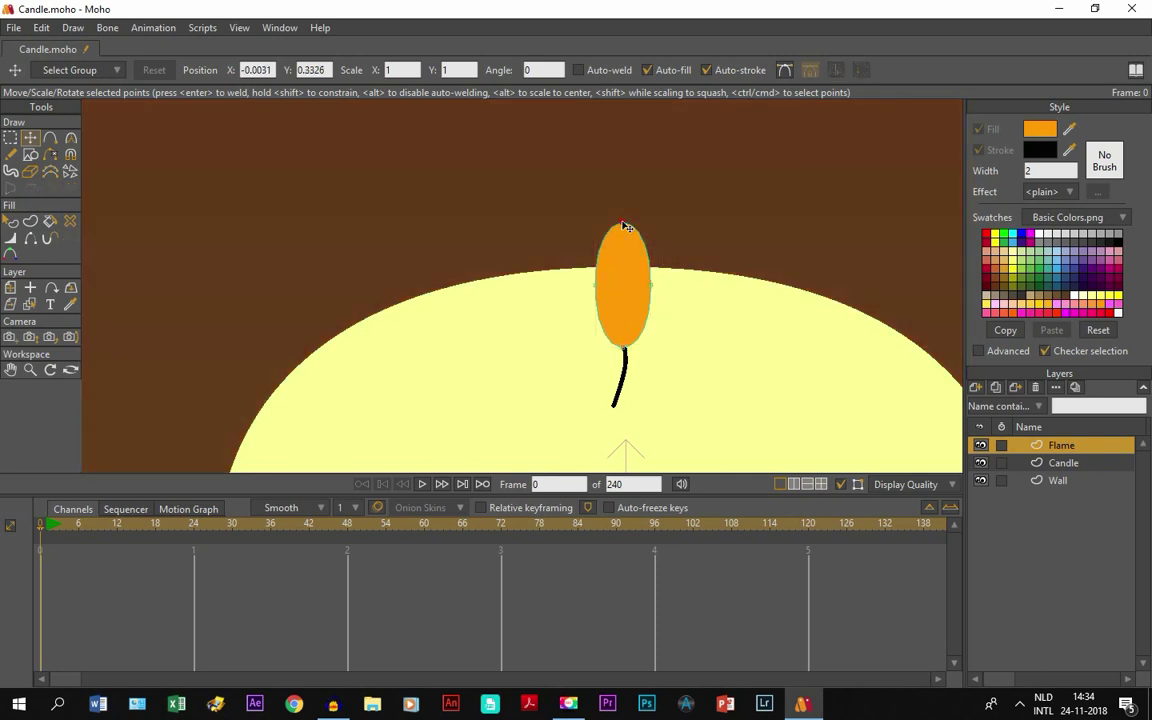
# Step: Sharpen the flame's top point into a peak with the Curvature tool
pyautogui.click(70, 137)
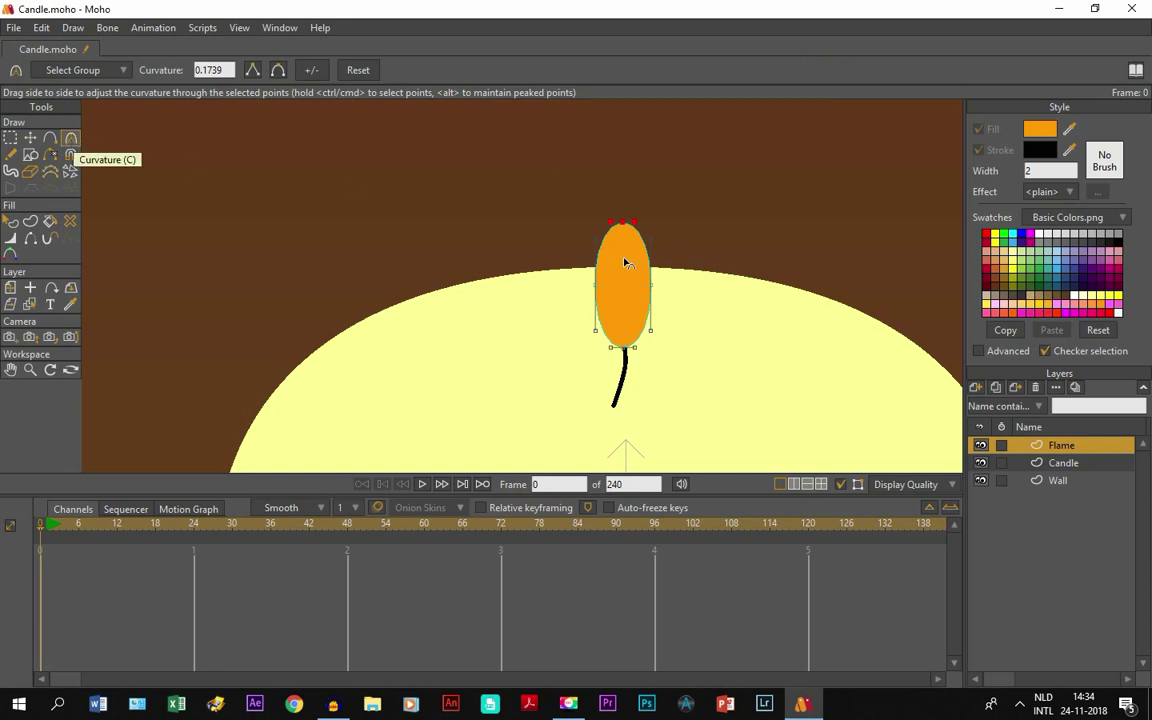
pyautogui.scroll(2, 631, 231)
pyautogui.scroll(1, 631, 231)
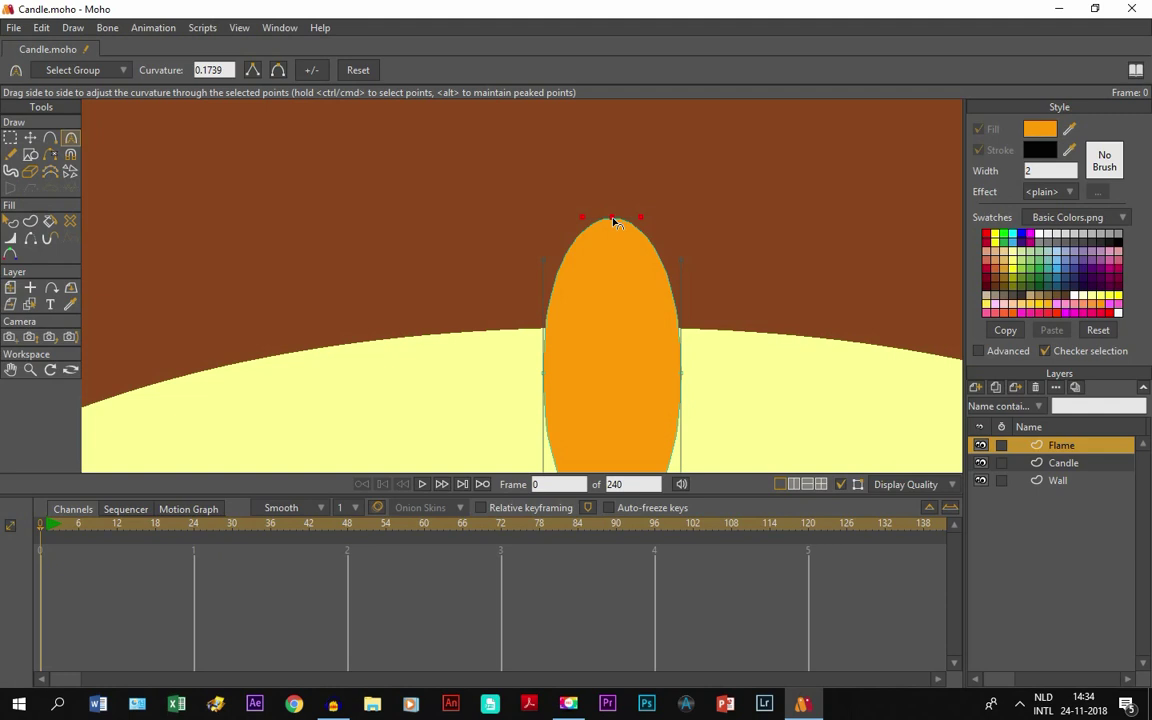
pyautogui.moveTo(616, 222); pyautogui.dragTo(265, 190)
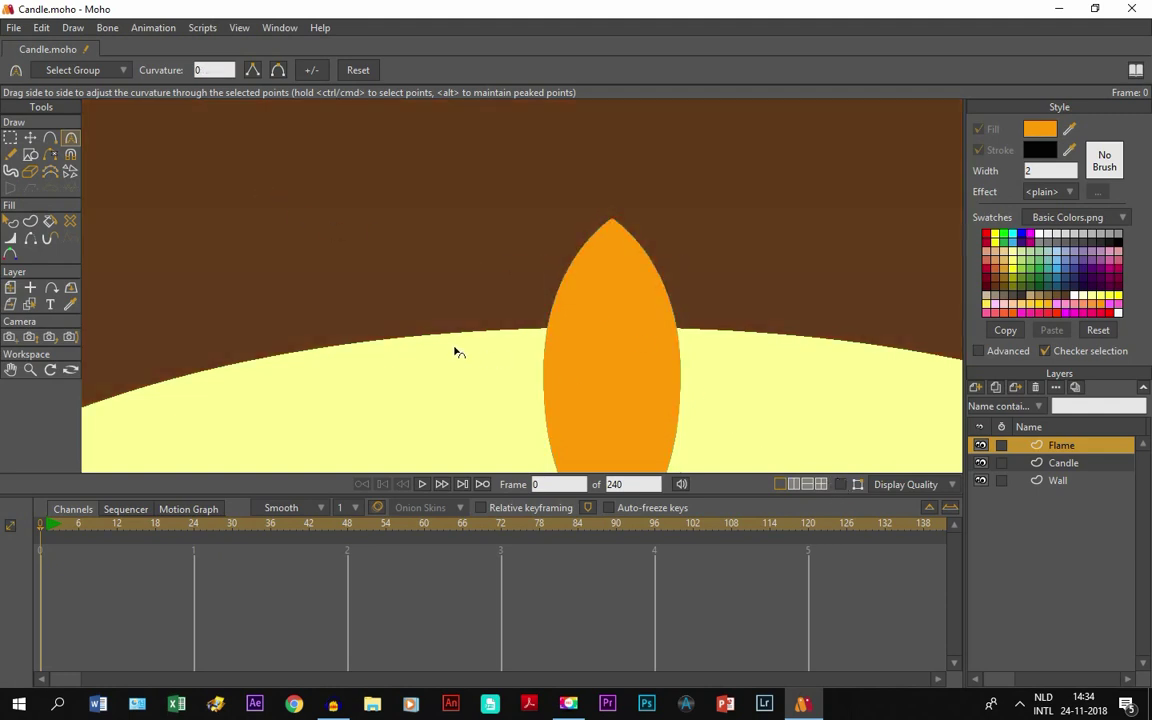
pyautogui.scroll(-5, 455, 350)
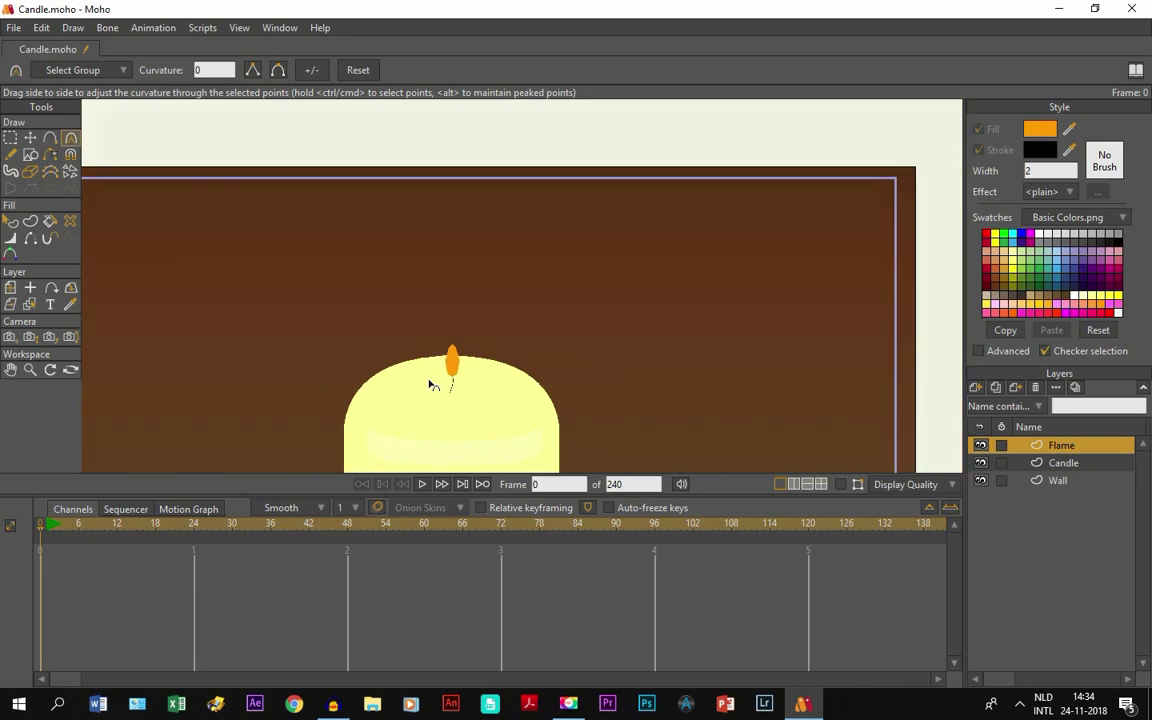
pyautogui.scroll(-2, 432, 385)
pyautogui.scroll(5, 430, 382)
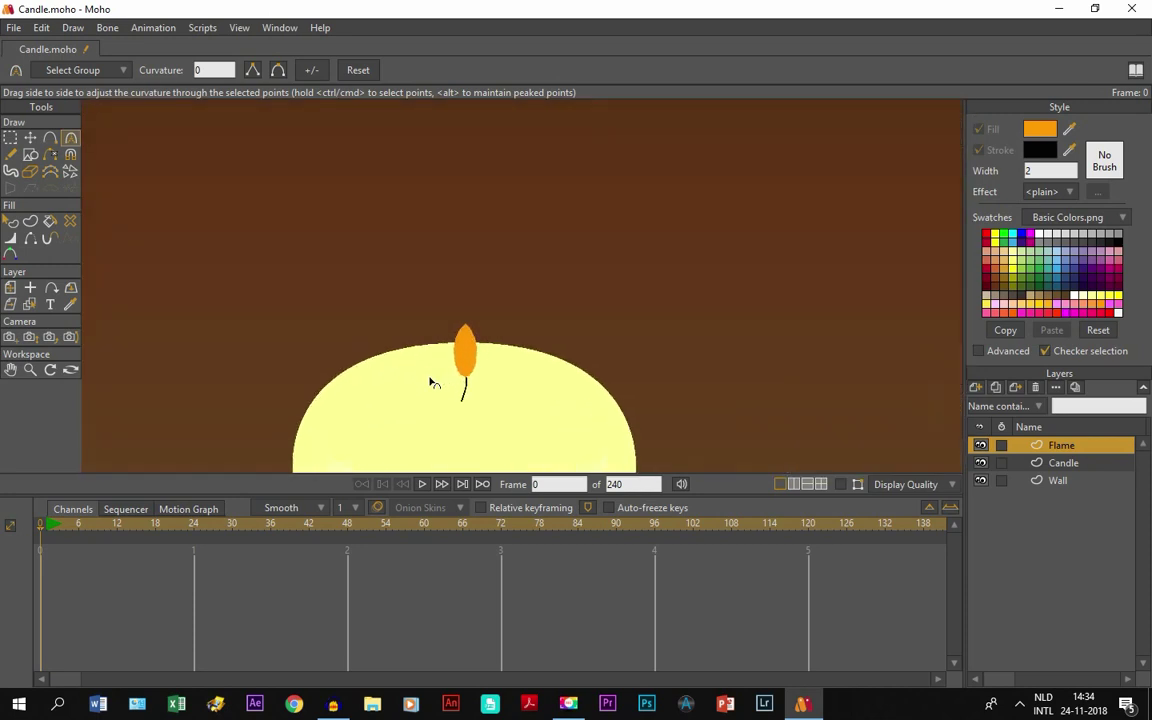
# Step: Stretch the flame's tip upward and move the whole flame down onto the wick
pyautogui.click(30, 138)
pyautogui.doubleClick(512, 319)
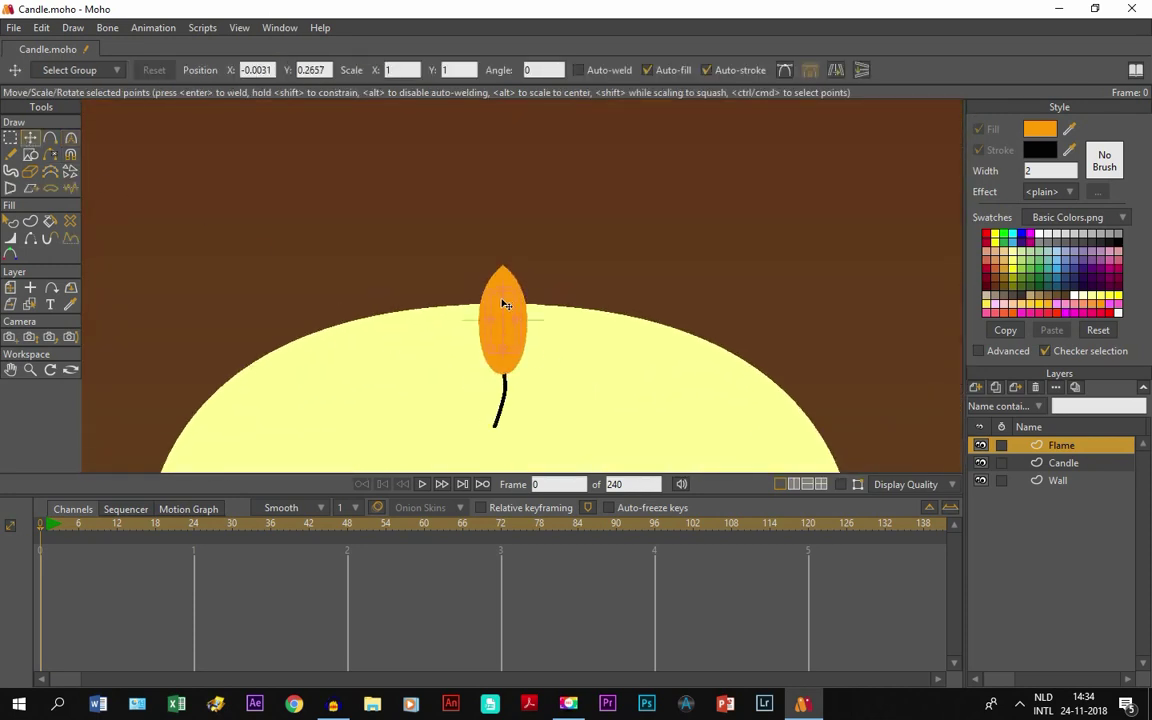
pyautogui.moveTo(501, 296); pyautogui.dragTo(504, 272)
pyautogui.doubleClick(496, 316)
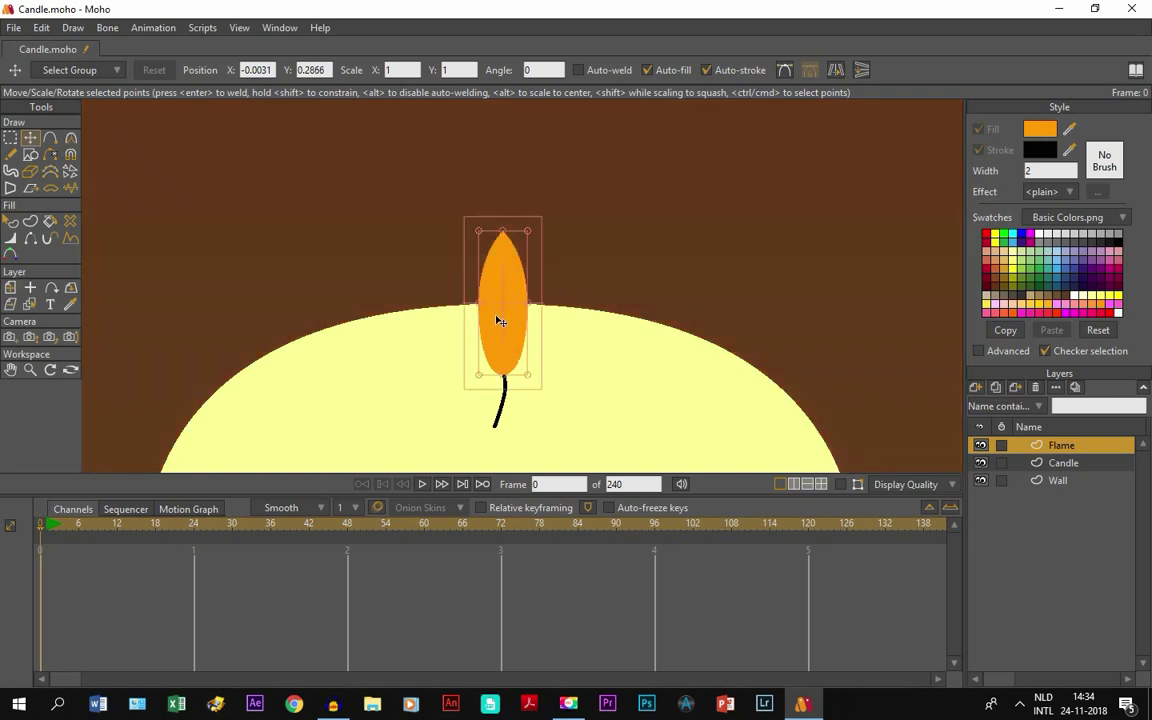
pyautogui.moveTo(496, 316); pyautogui.dragTo(496, 342)
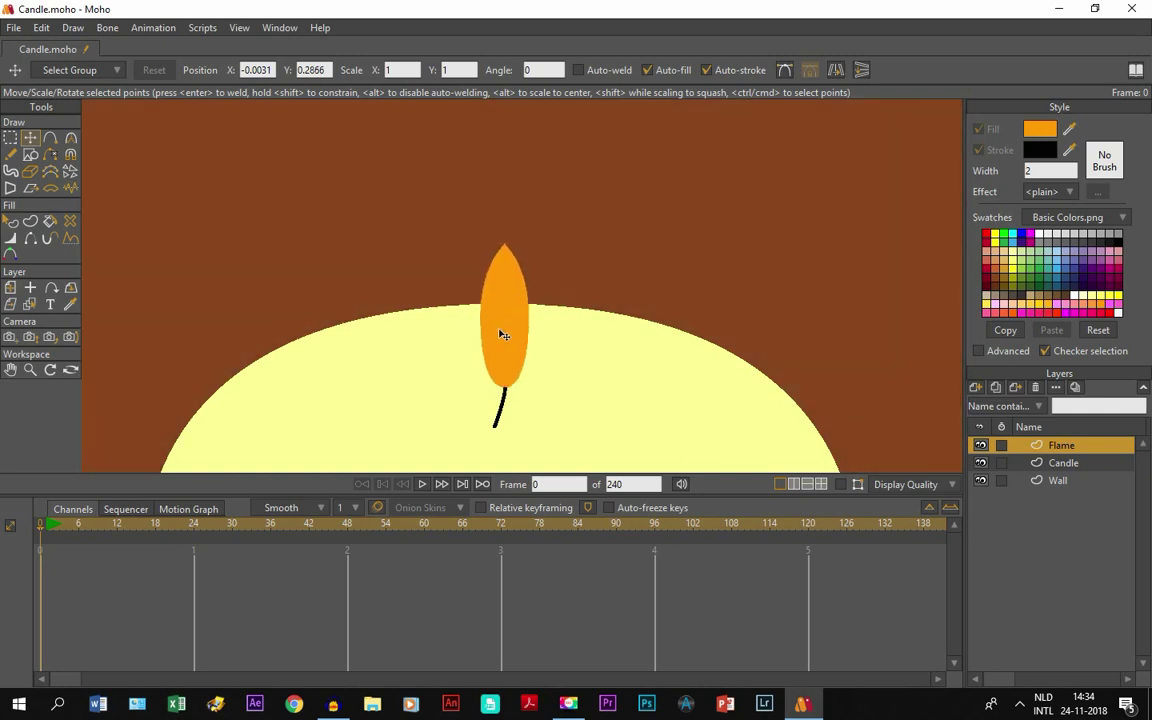
pyautogui.doubleClick(502, 334)
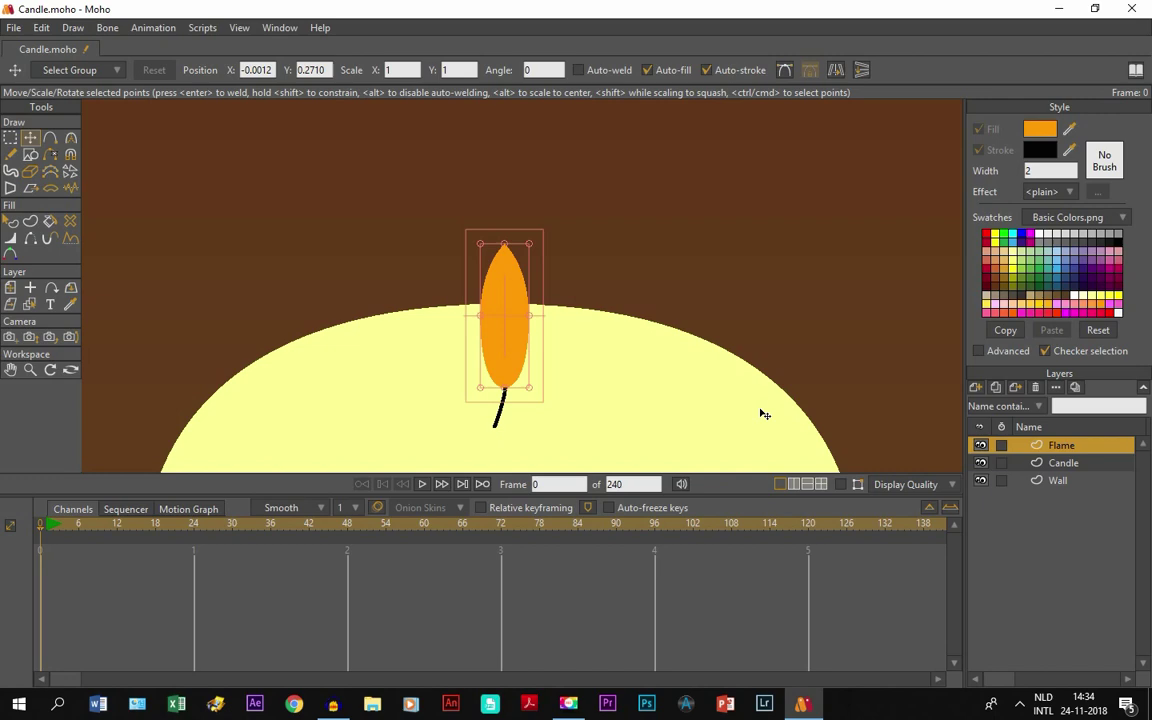
# Step: Render a Ctrl+R preview of frame 0 showing the candle and teardrop flame
pyautogui.hotkey('ctrl', 'r')
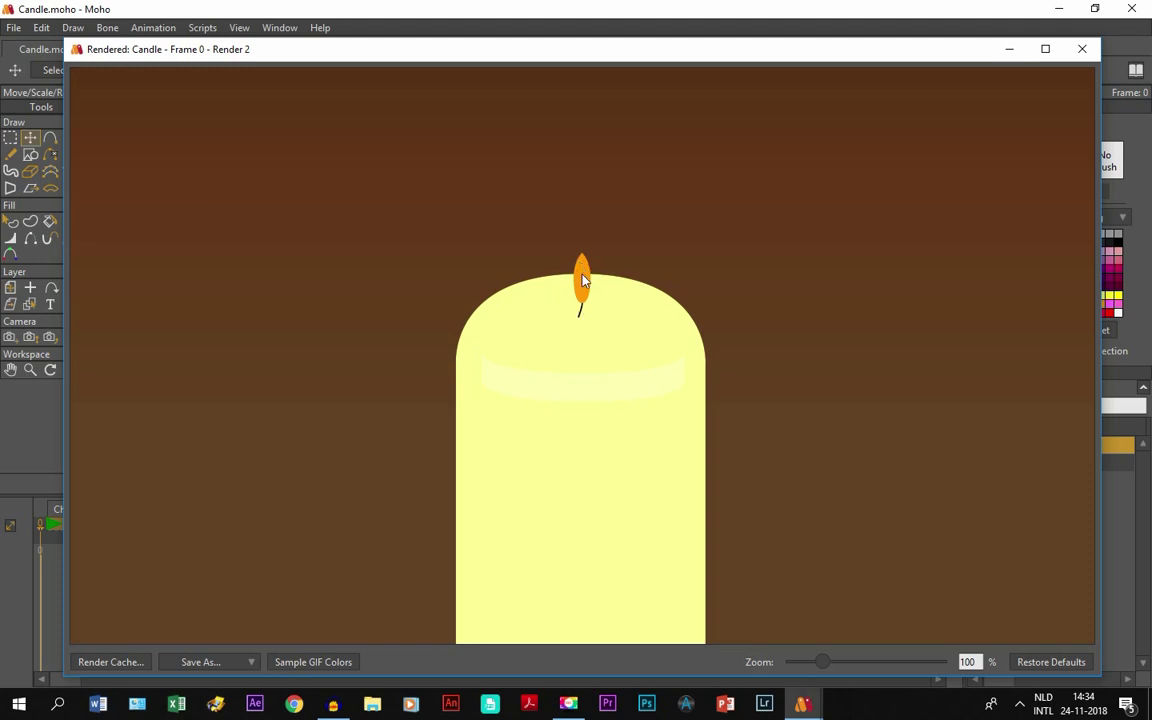
# Step: Set the flame shape's Style effect to Soft Edge with a blur radius of 11
pyautogui.click(1082, 48)
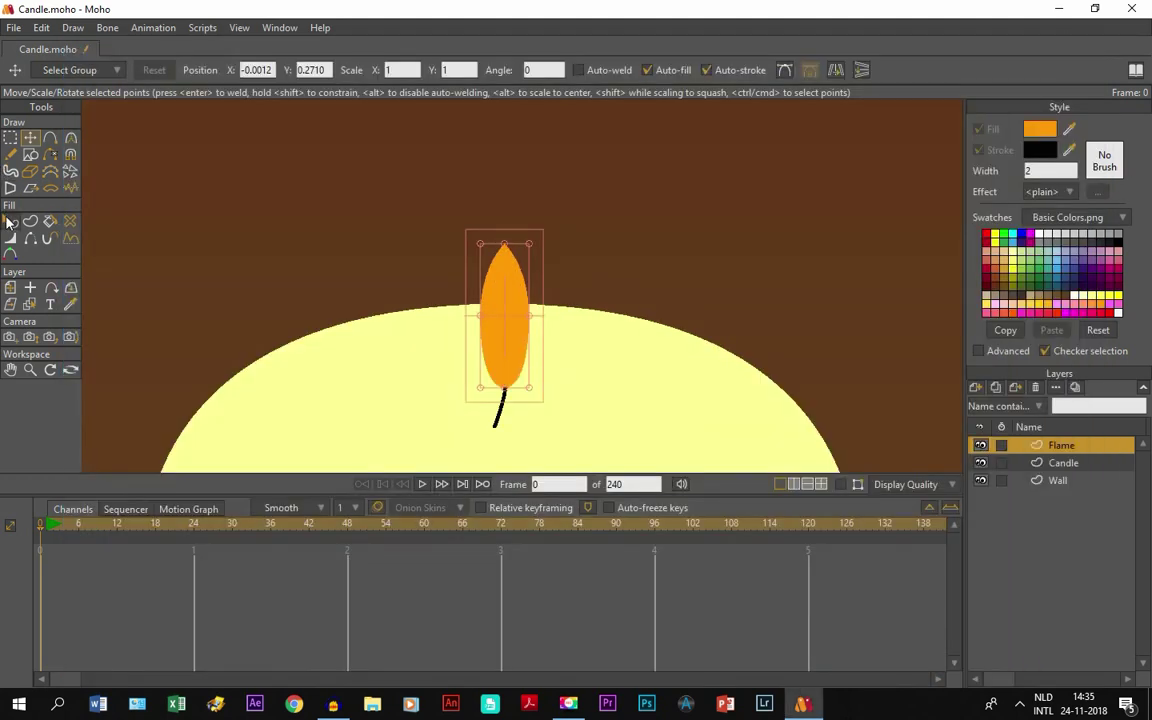
pyautogui.click(10, 221)
pyautogui.click(500, 296)
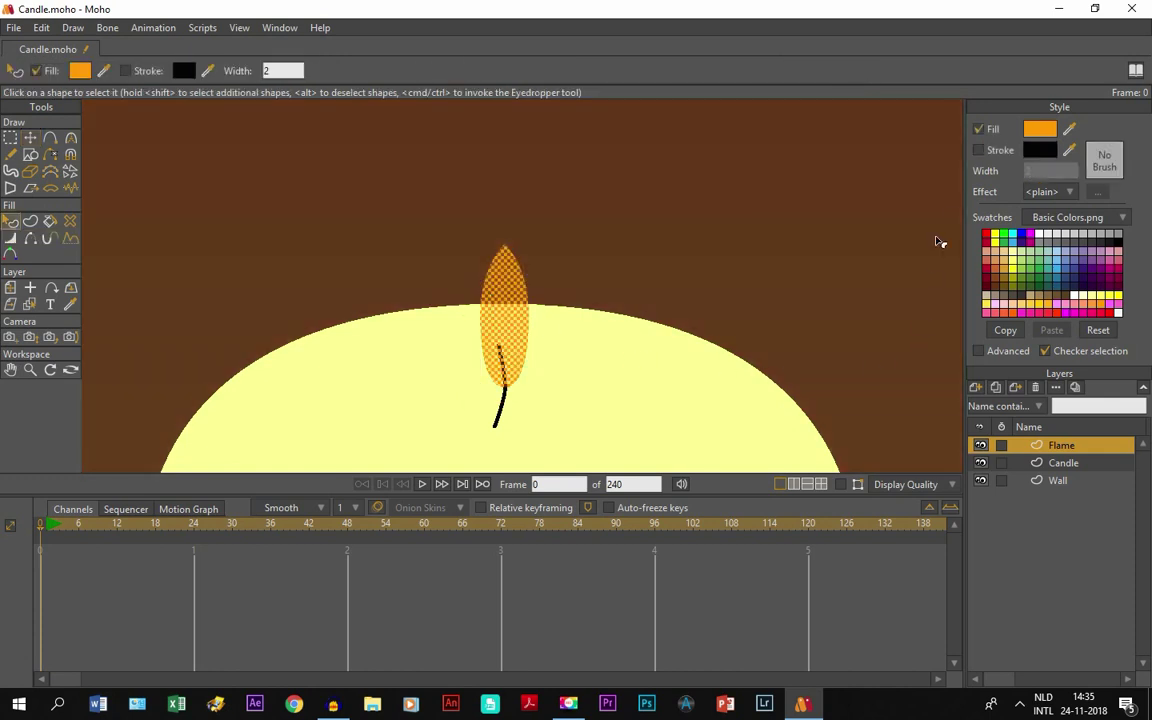
pyautogui.click(1040, 192)
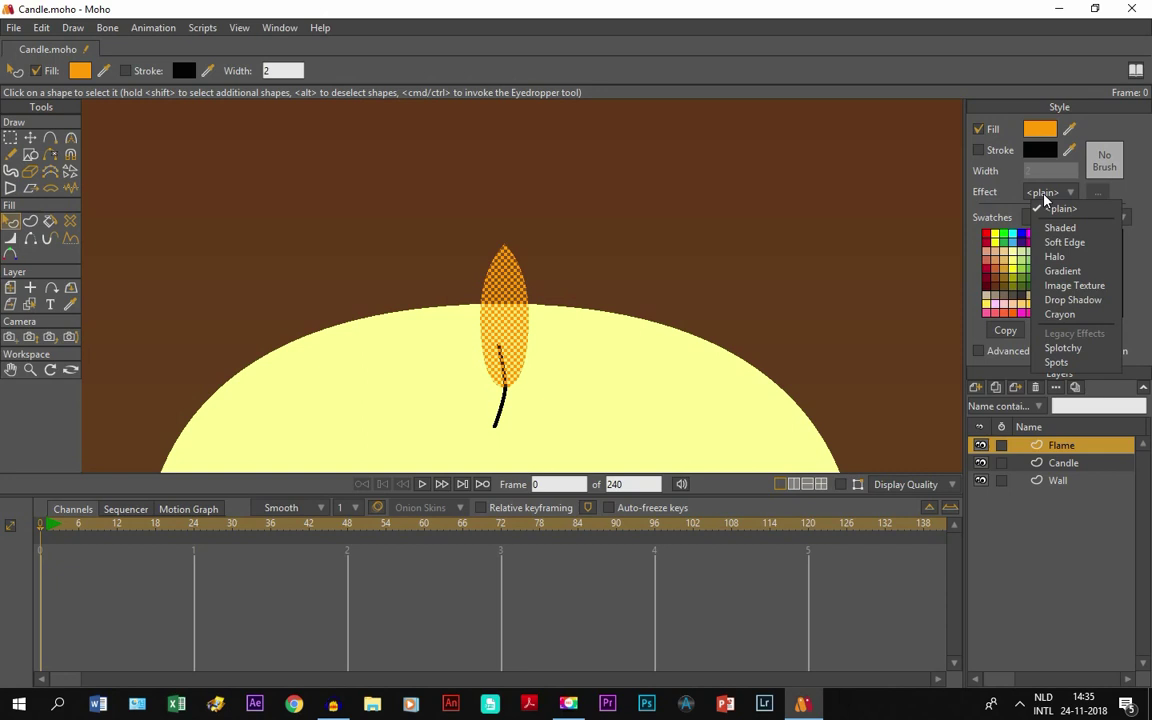
pyautogui.click(1062, 242)
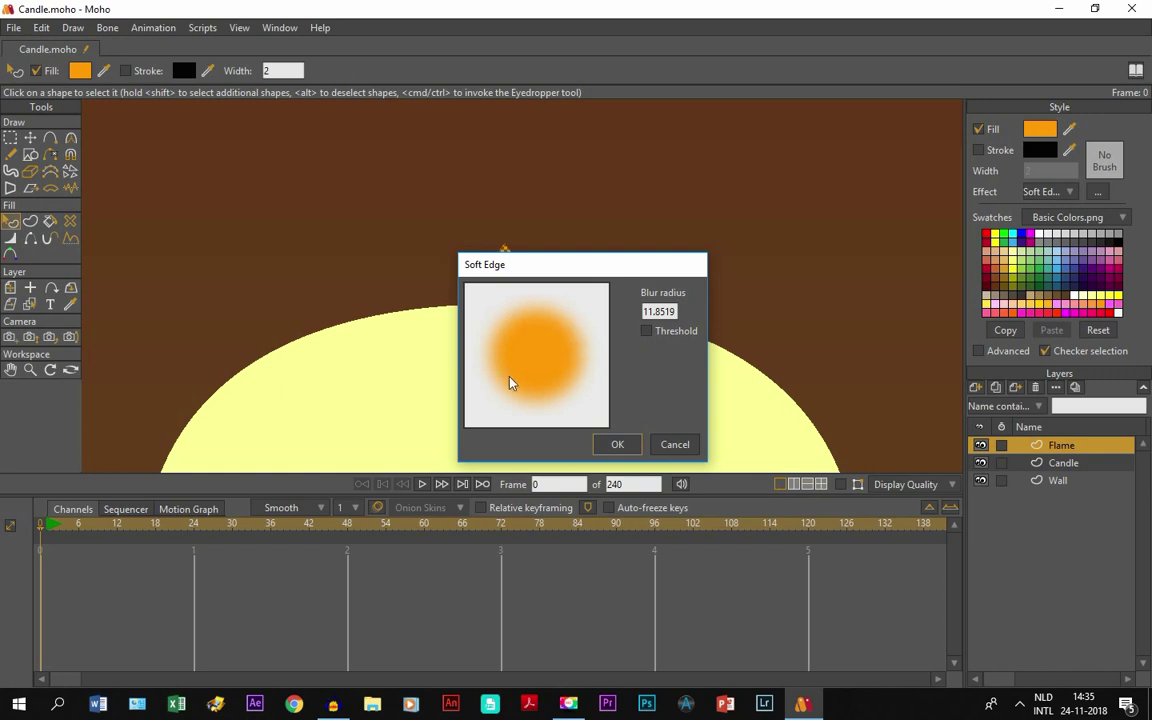
pyautogui.click(647, 311)
pyautogui.moveTo(647, 311); pyautogui.dragTo(686, 311)
pyautogui.write('1')
pyautogui.click(608, 448)
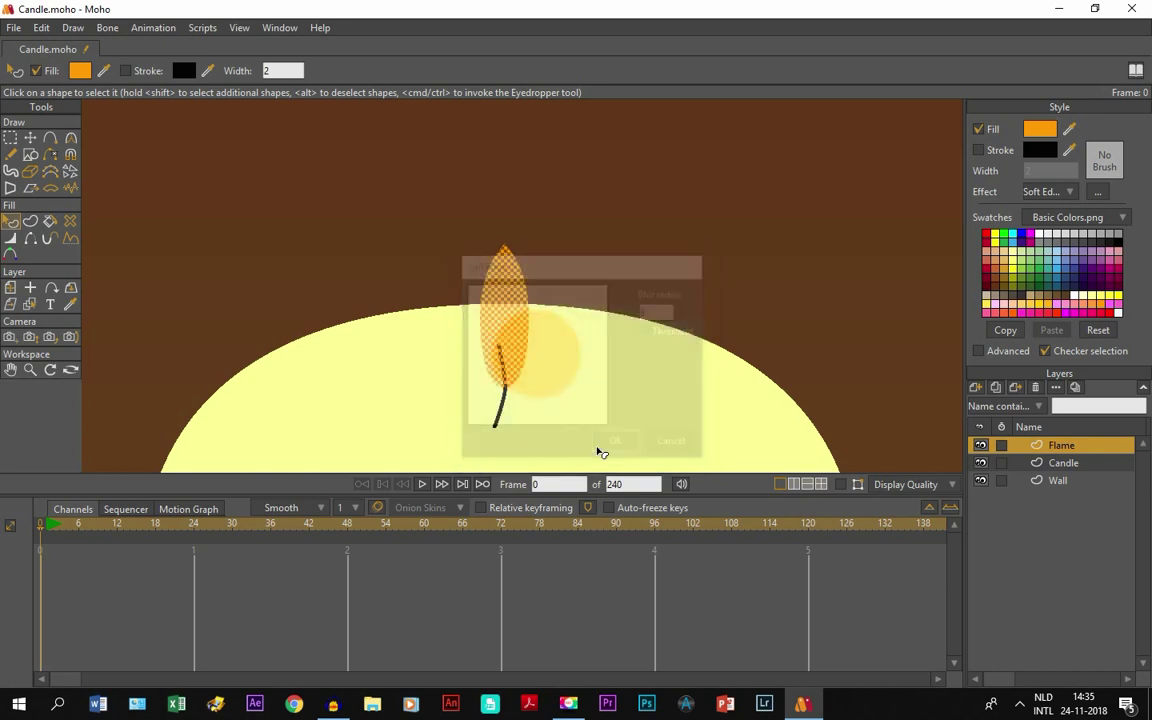
pyautogui.click(268, 256)
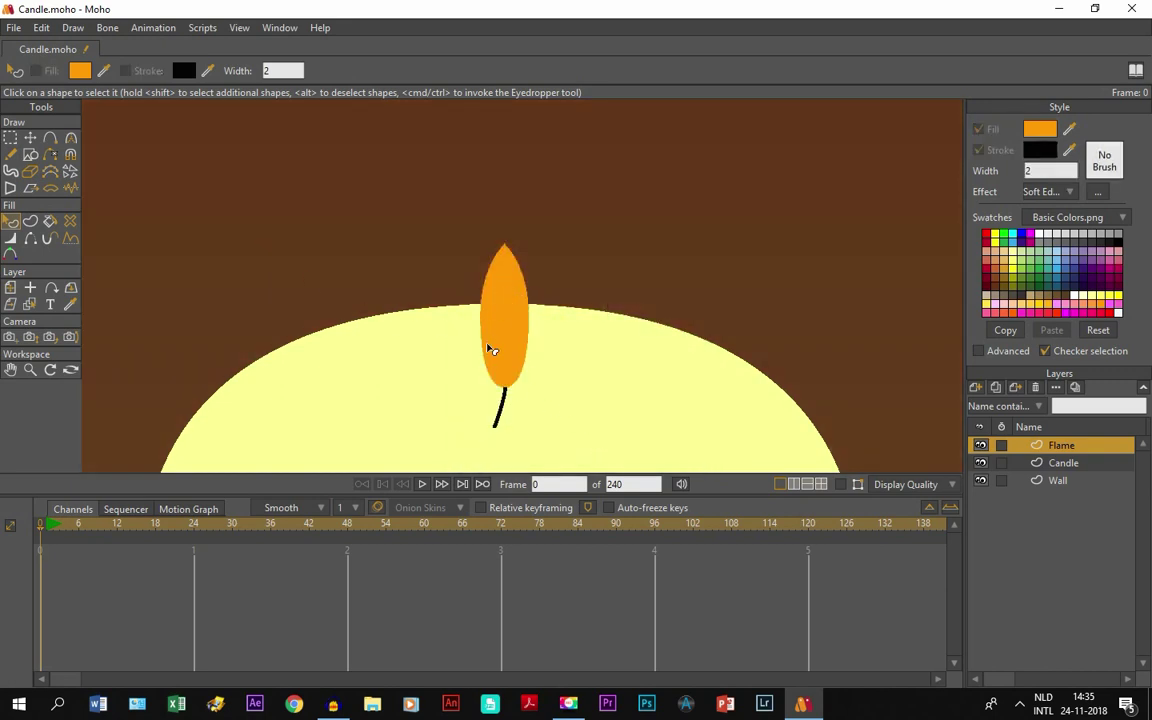
pyautogui.click(10, 27)
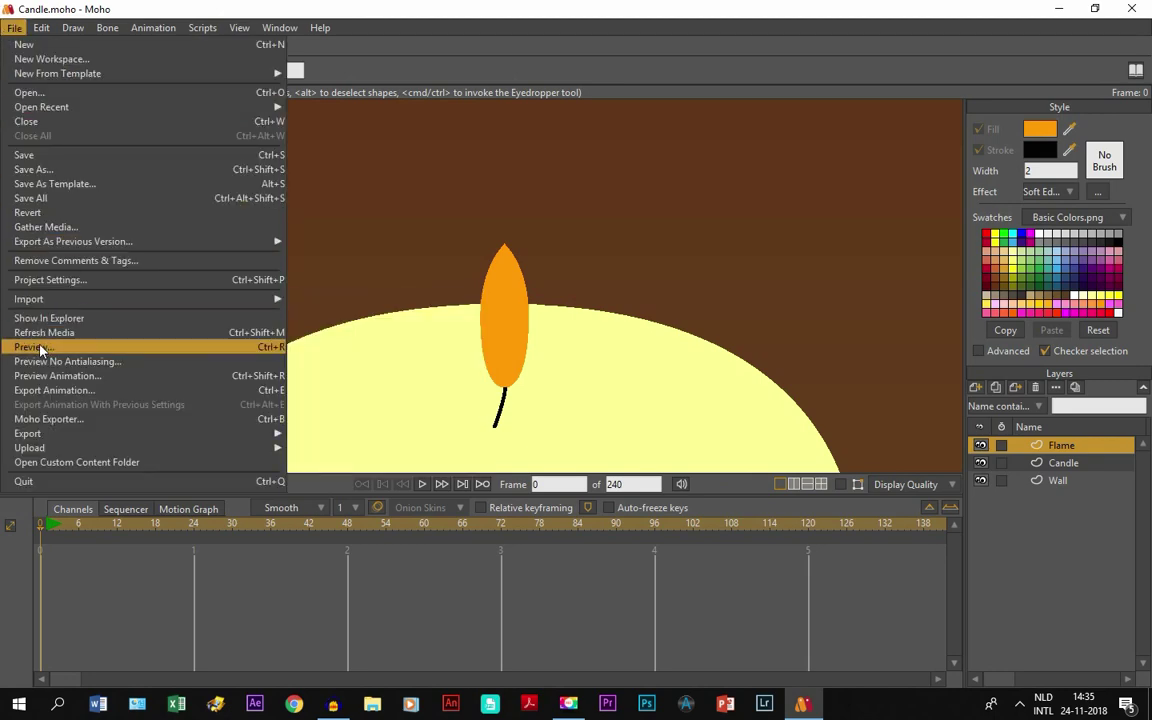
pyautogui.click(278, 348)
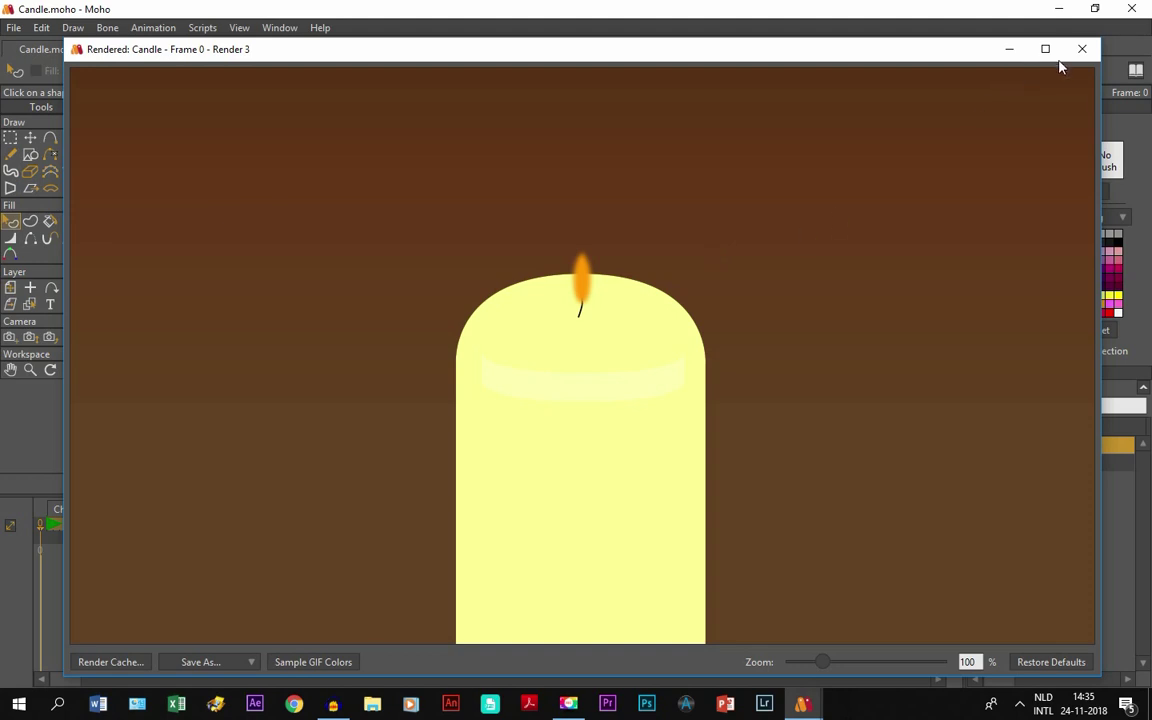
pyautogui.click(1082, 49)
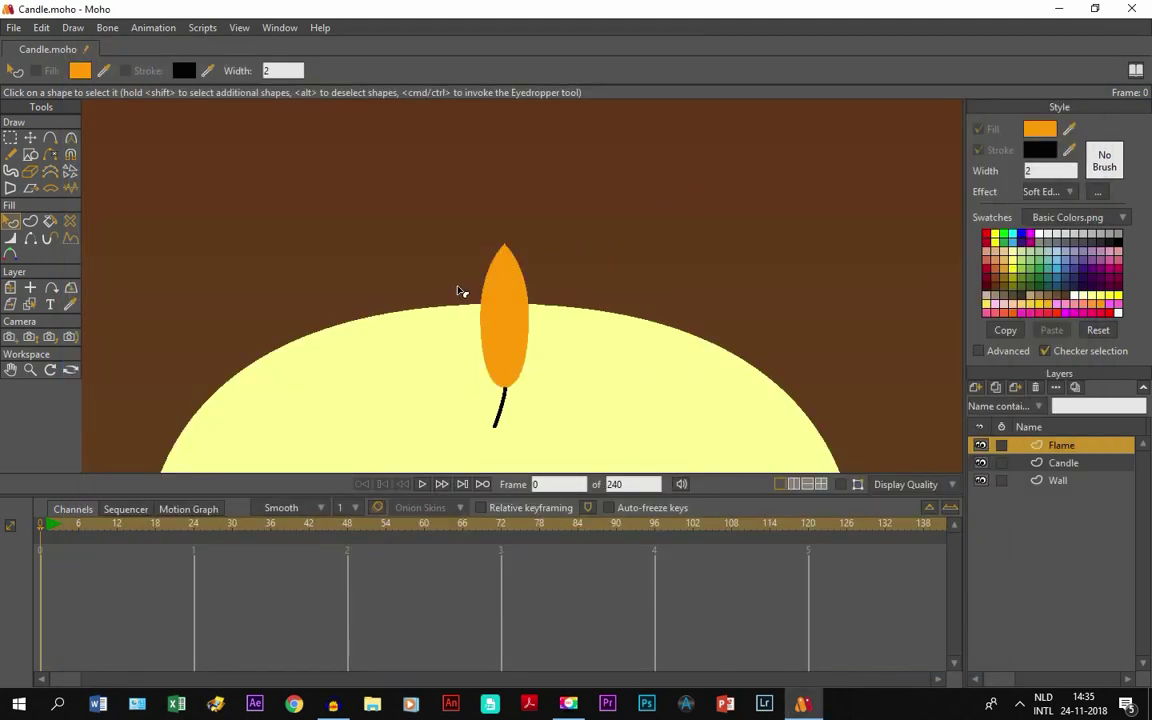
# Step: Pan the view to show more of the candle and turn on Show Curves
pyautogui.click(10, 370)
pyautogui.scroll(-2, 350, 318)
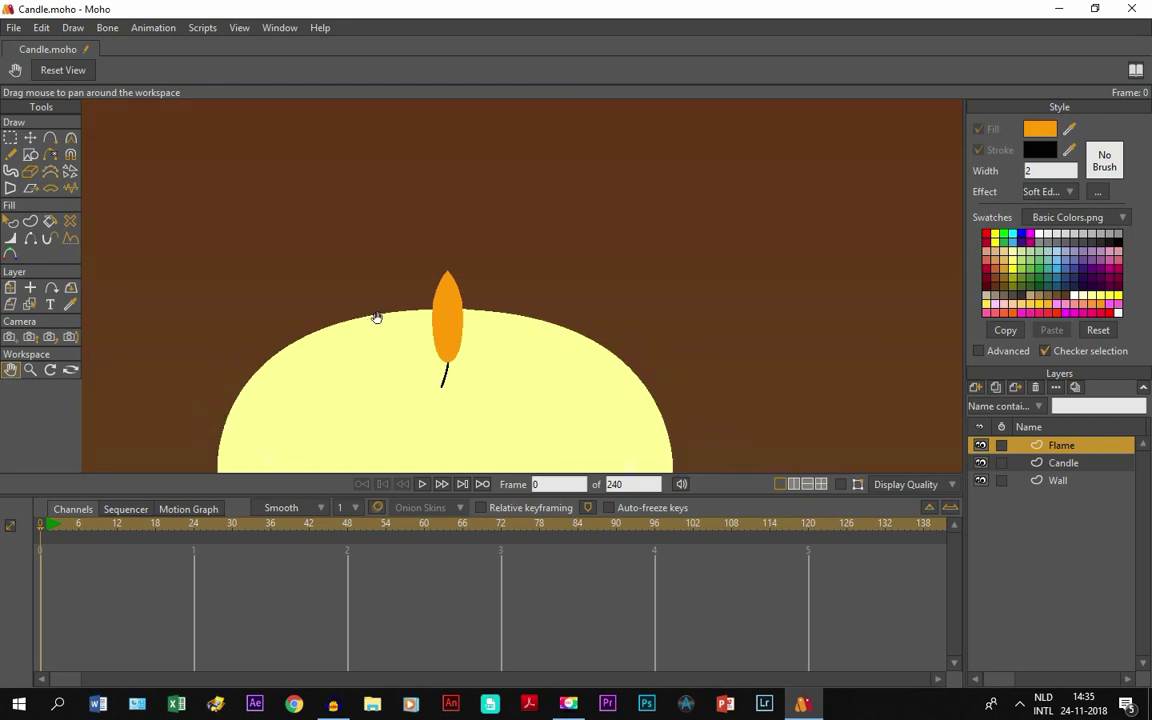
pyautogui.moveTo(435, 383); pyautogui.dragTo(470, 321)
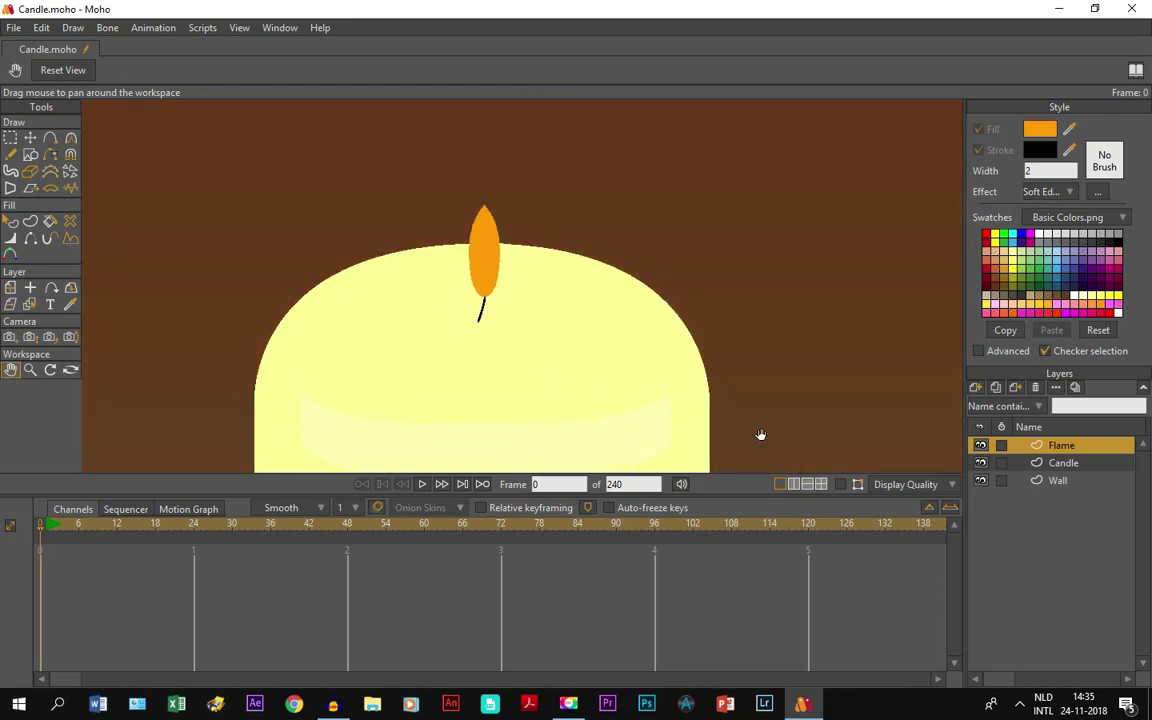
pyautogui.click(841, 484)
# Step: At frame 6, drag the flame's top up to stretch it taller (Y 0.3004)
pyautogui.click(79, 535)
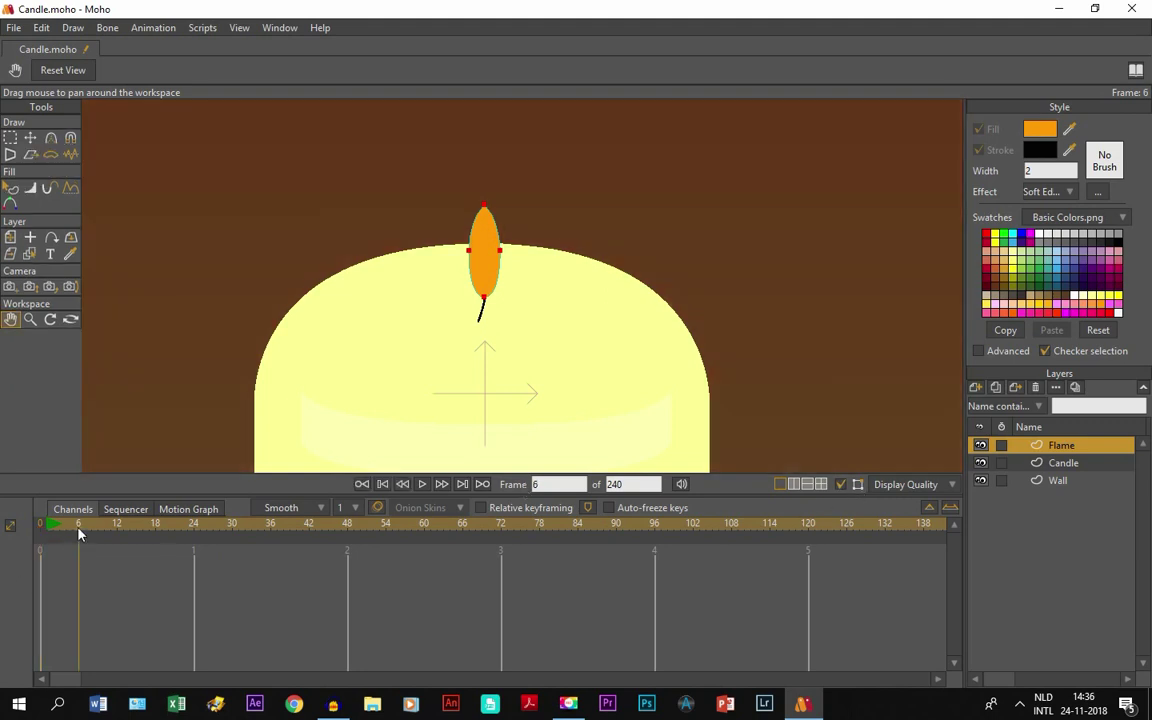
pyautogui.click(30, 143)
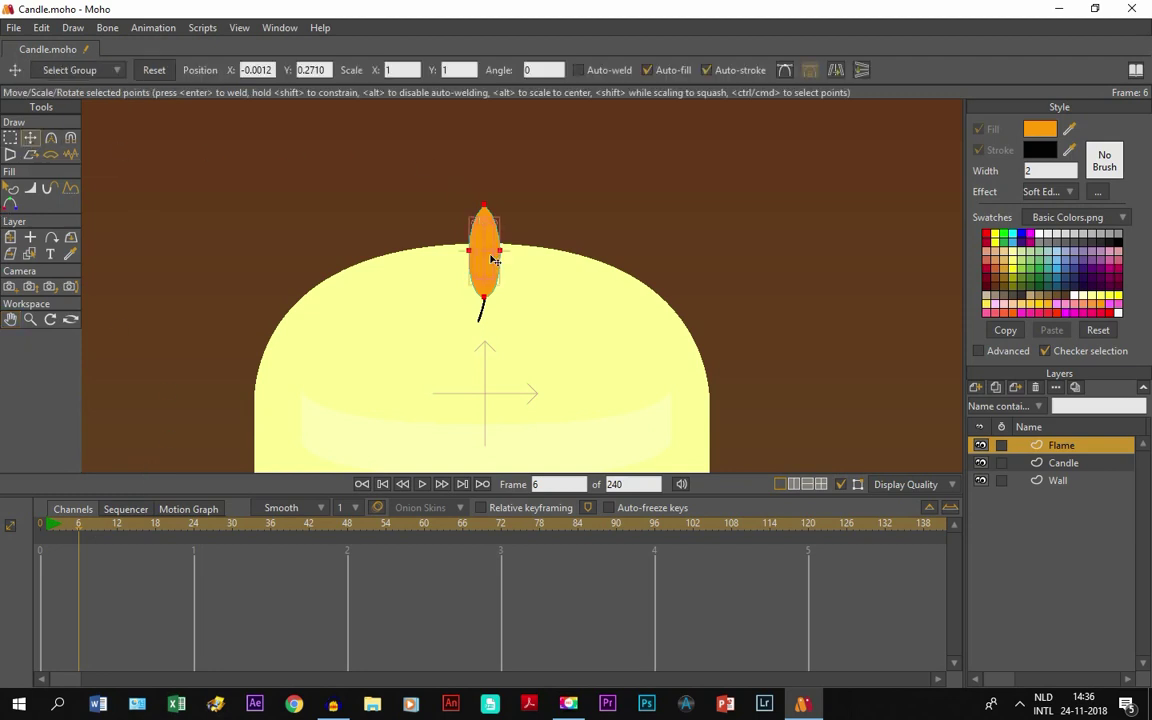
pyautogui.scroll(2, 484, 226)
pyautogui.scroll(2, 507, 230)
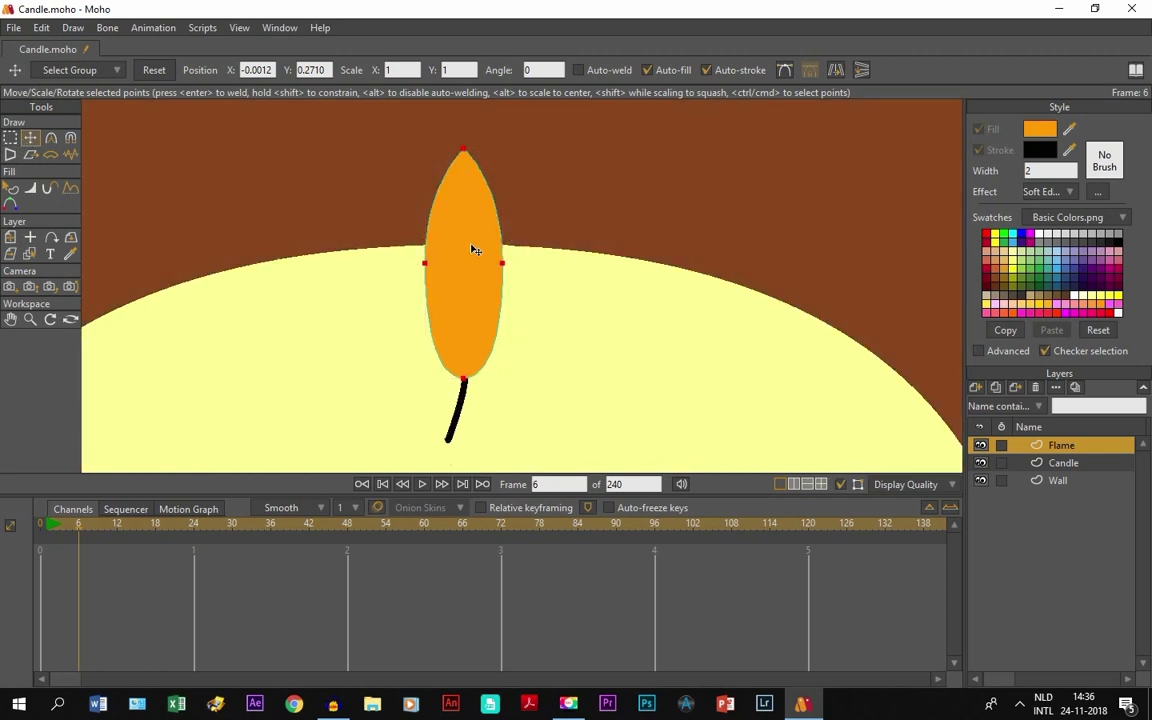
pyautogui.click(475, 250)
pyautogui.scroll(-2, 460, 168)
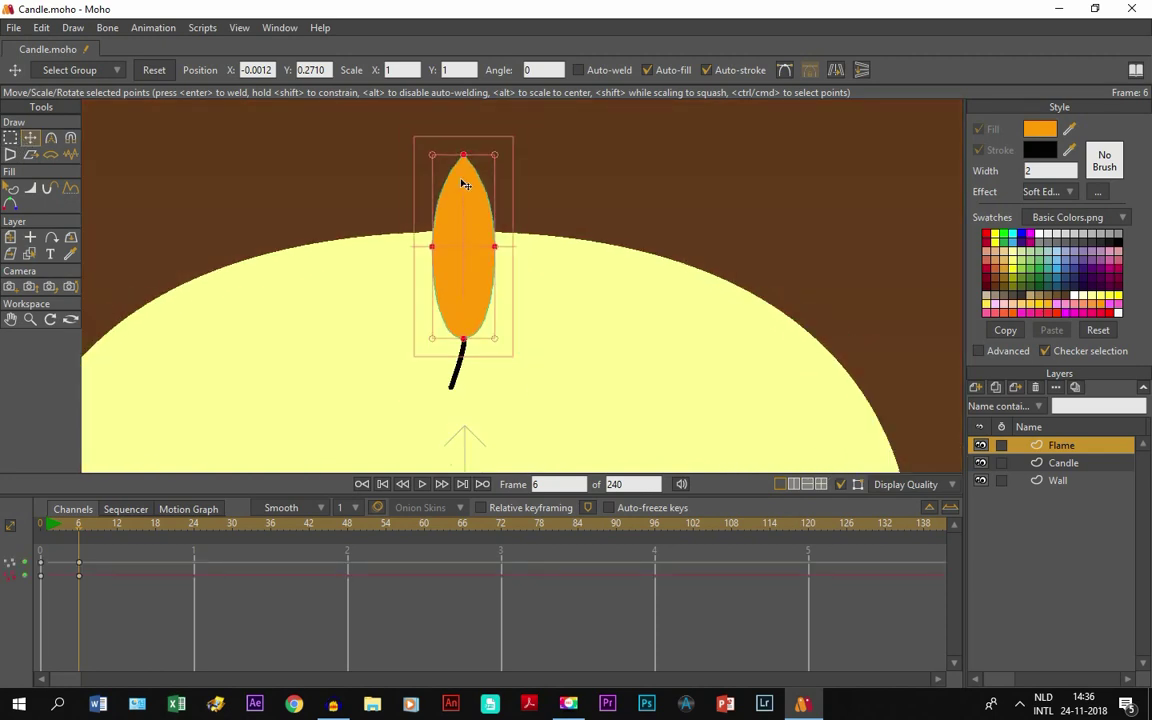
pyautogui.moveTo(461, 163); pyautogui.dragTo(460, 123)
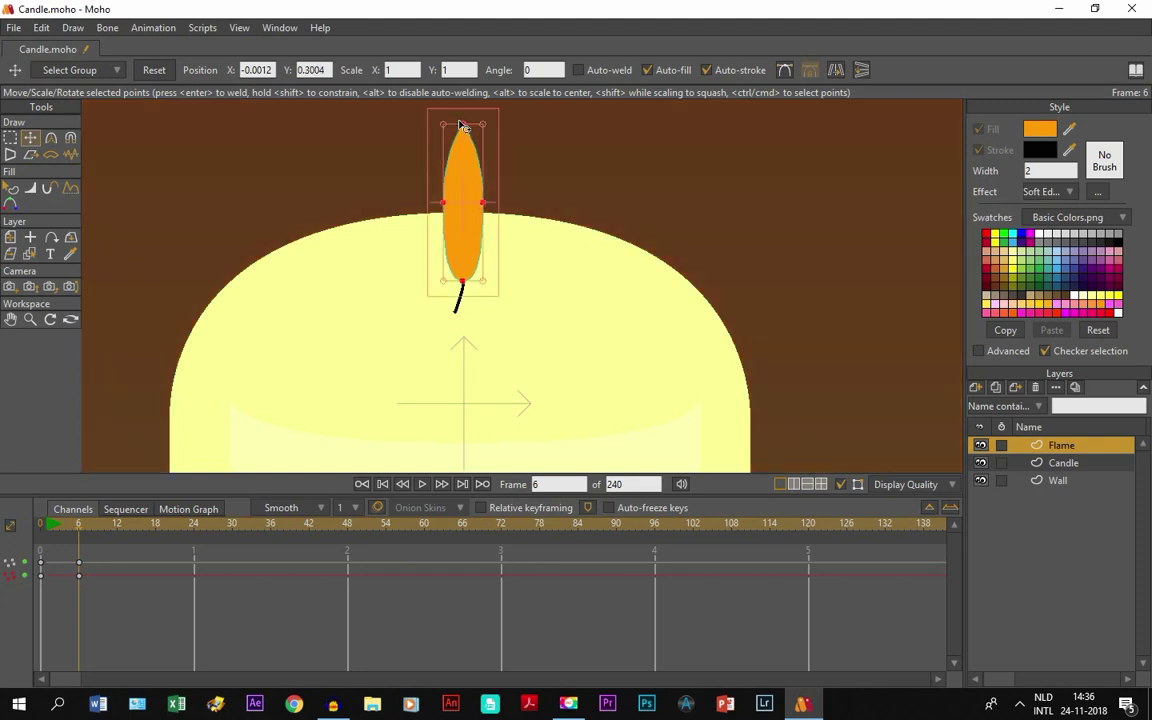
pyautogui.moveTo(81, 534); pyautogui.dragTo(117, 530)
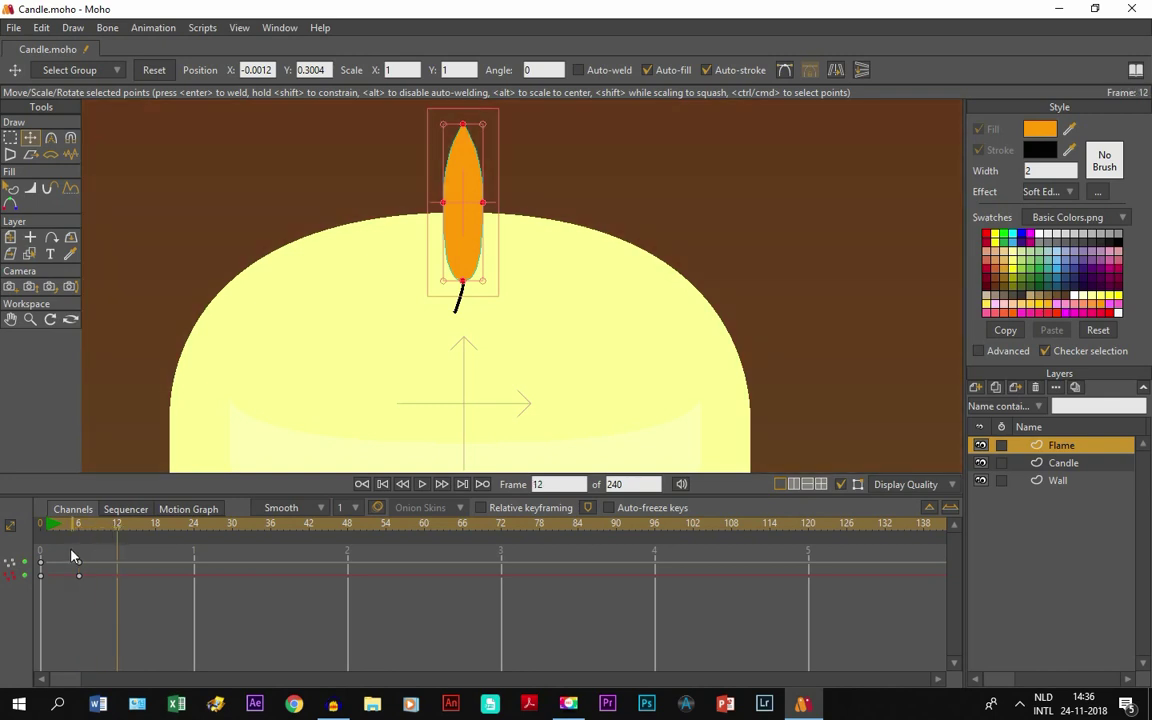
# Step: Copy the flame's frame 0 keyframes and paste them at frame 12
pyautogui.moveTo(32, 603); pyautogui.dragTo(33, 588)
pyautogui.click(44, 30)
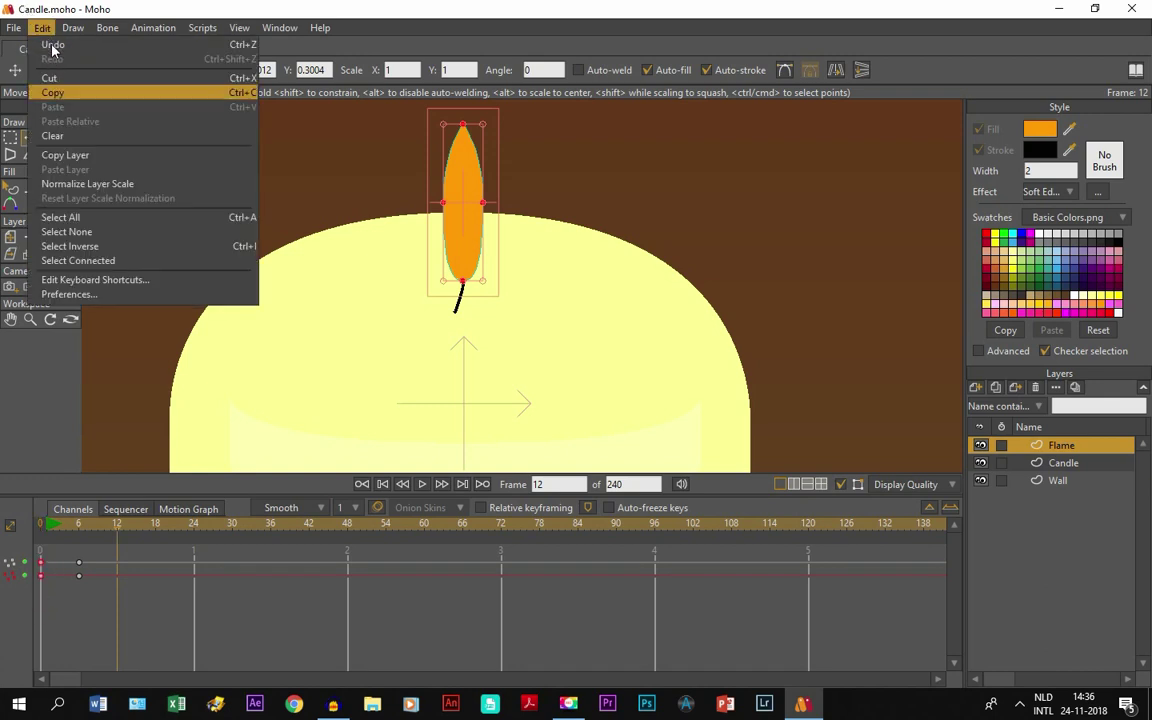
pyautogui.click(52, 92)
pyautogui.click(42, 28)
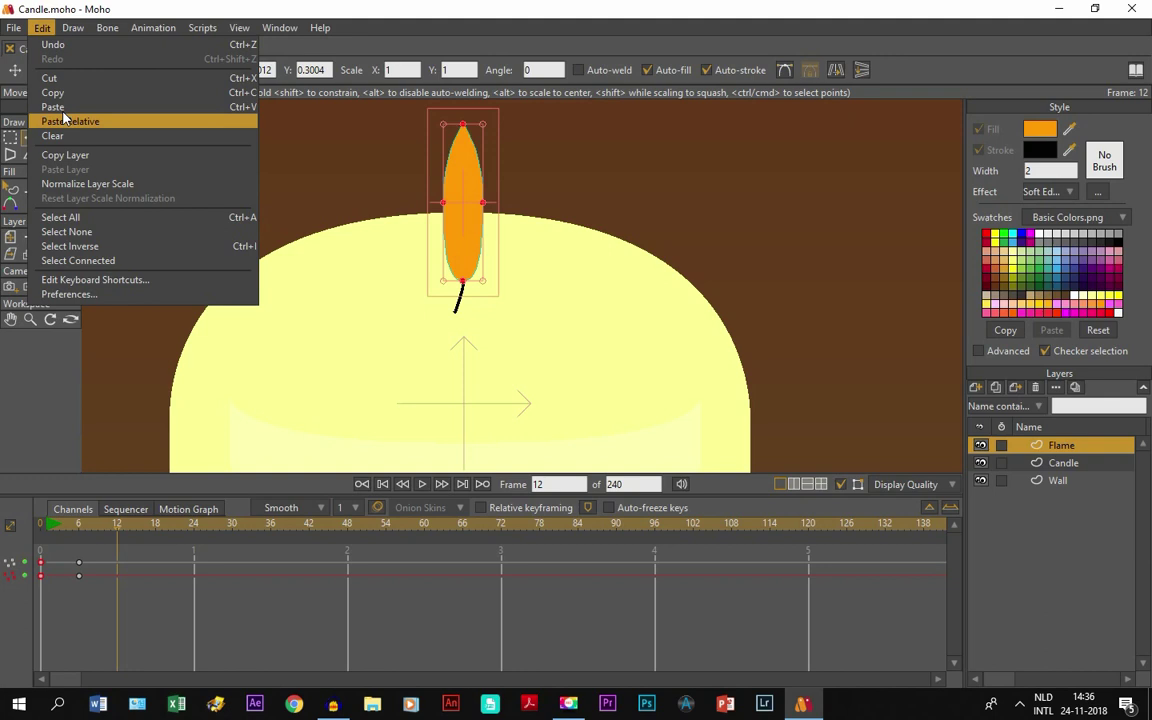
pyautogui.click(56, 107)
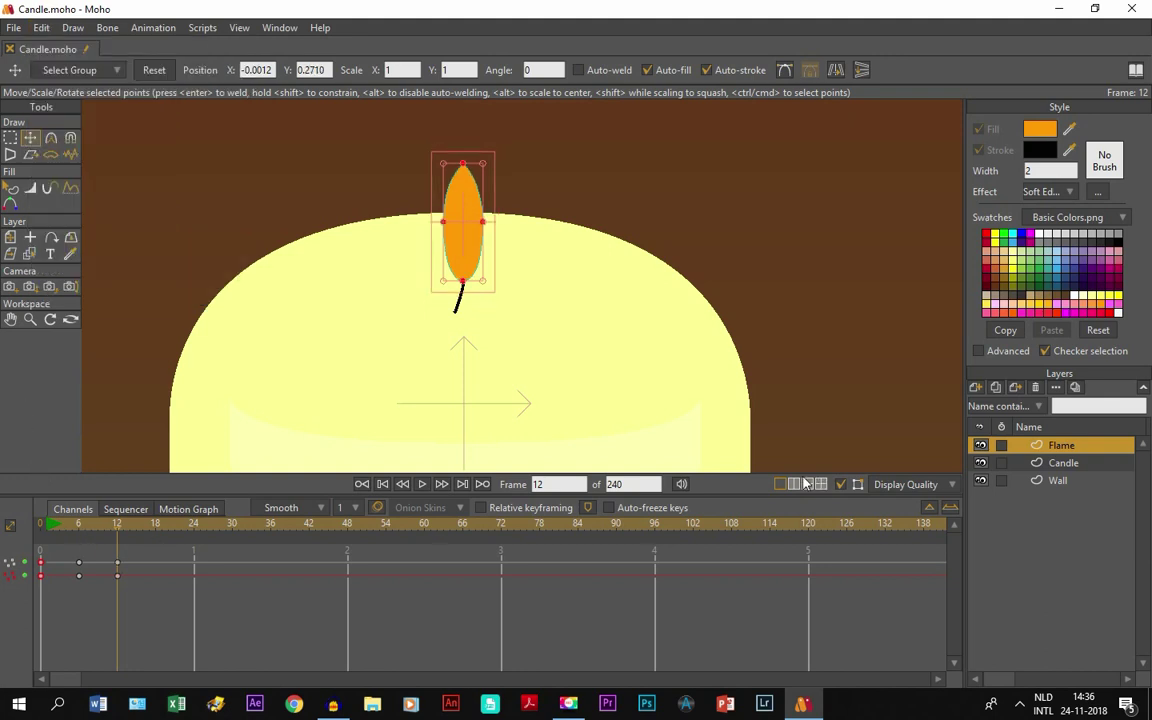
# Step: Hide curves and lower the flame's top slightly at frame 6, then scrub to check the flicker
pyautogui.click(841, 484)
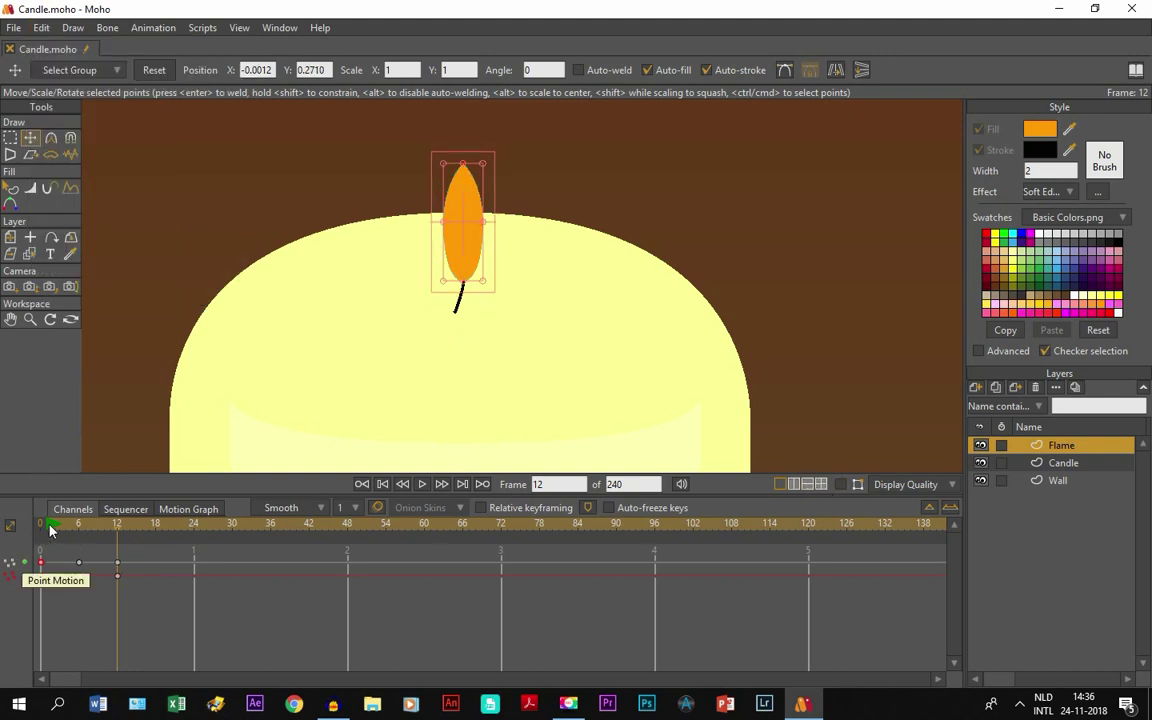
pyautogui.moveTo(49, 528); pyautogui.dragTo(82, 541)
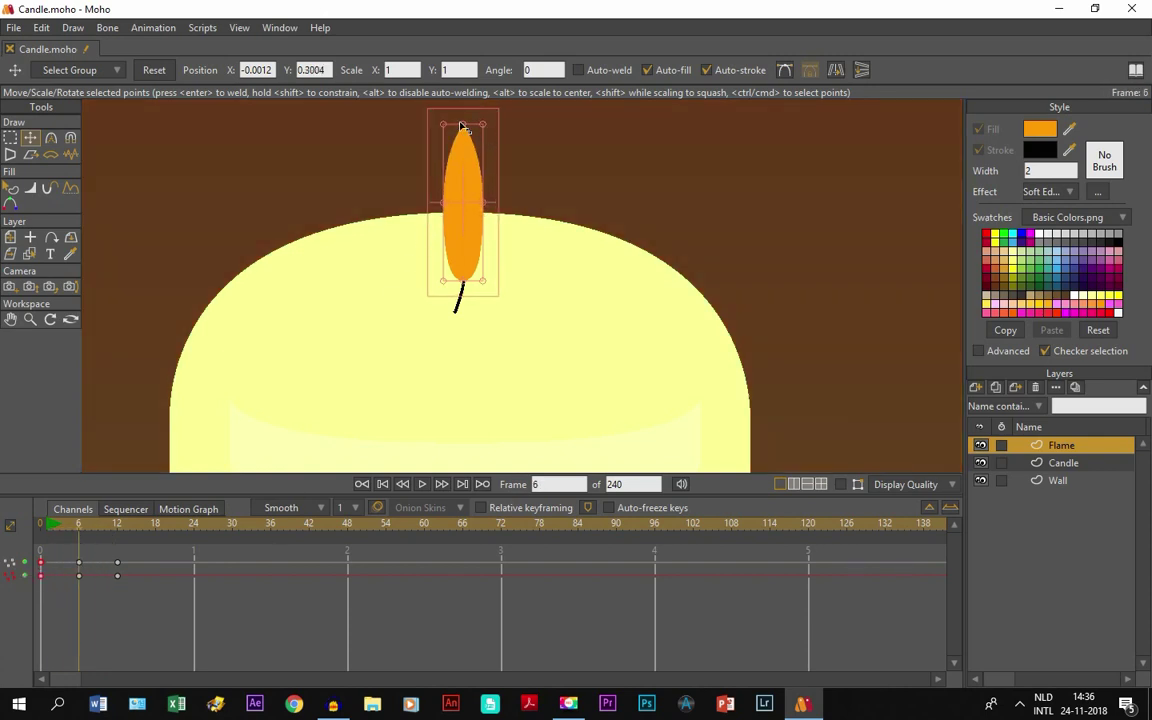
pyautogui.moveTo(463, 127); pyautogui.dragTo(465, 156)
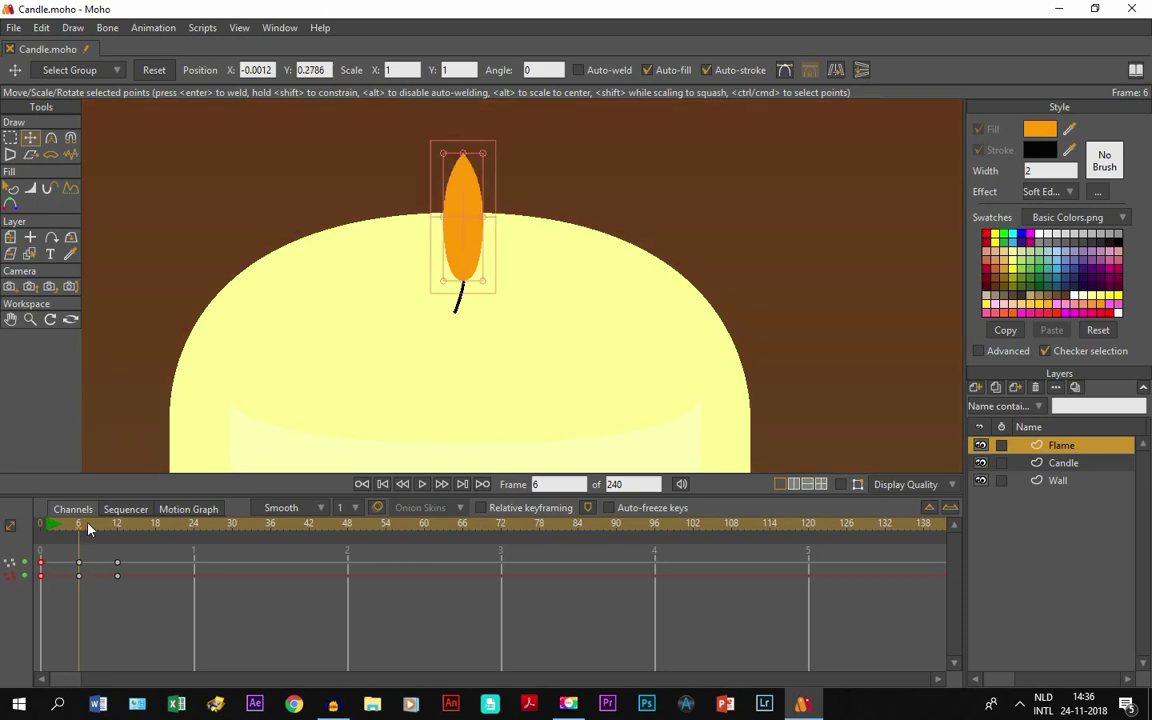
pyautogui.moveTo(80, 531); pyautogui.dragTo(44, 531)
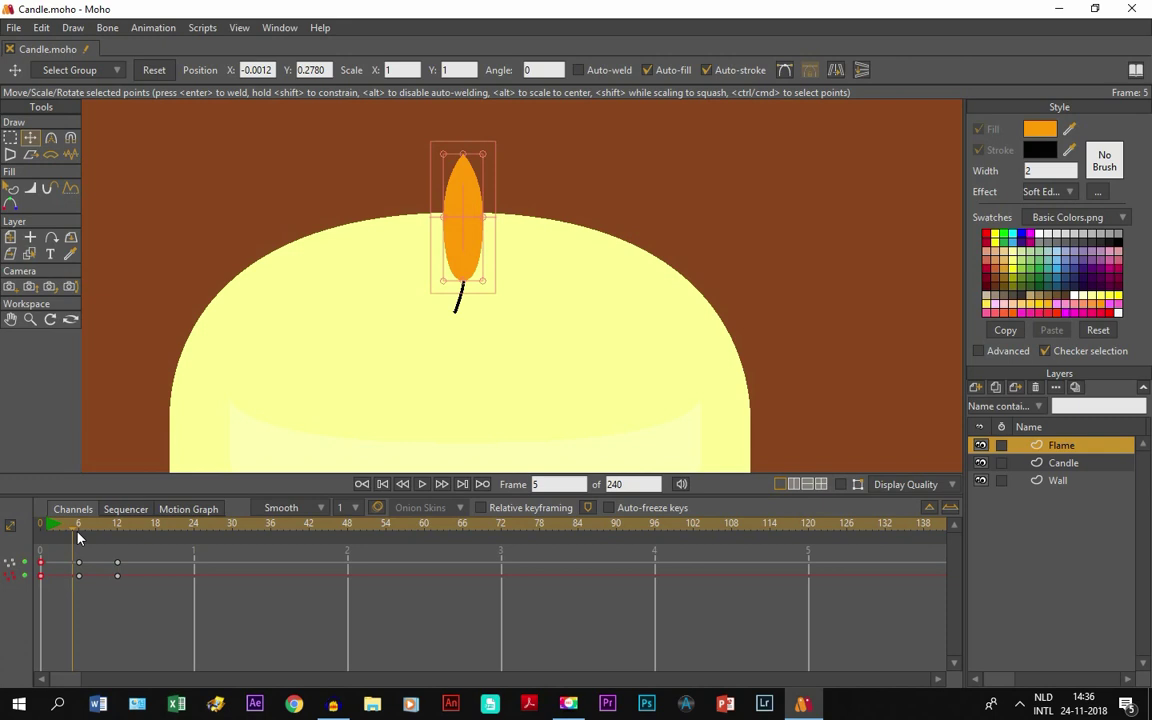
pyautogui.moveTo(78, 538)
pyautogui.mouseDown()
pyautogui.moveTo(113, 540)
pyautogui.moveTo(44, 540)
pyautogui.moveTo(105, 545)
pyautogui.moveTo(36, 555)
pyautogui.moveTo(117, 560)
pyautogui.mouseUp()
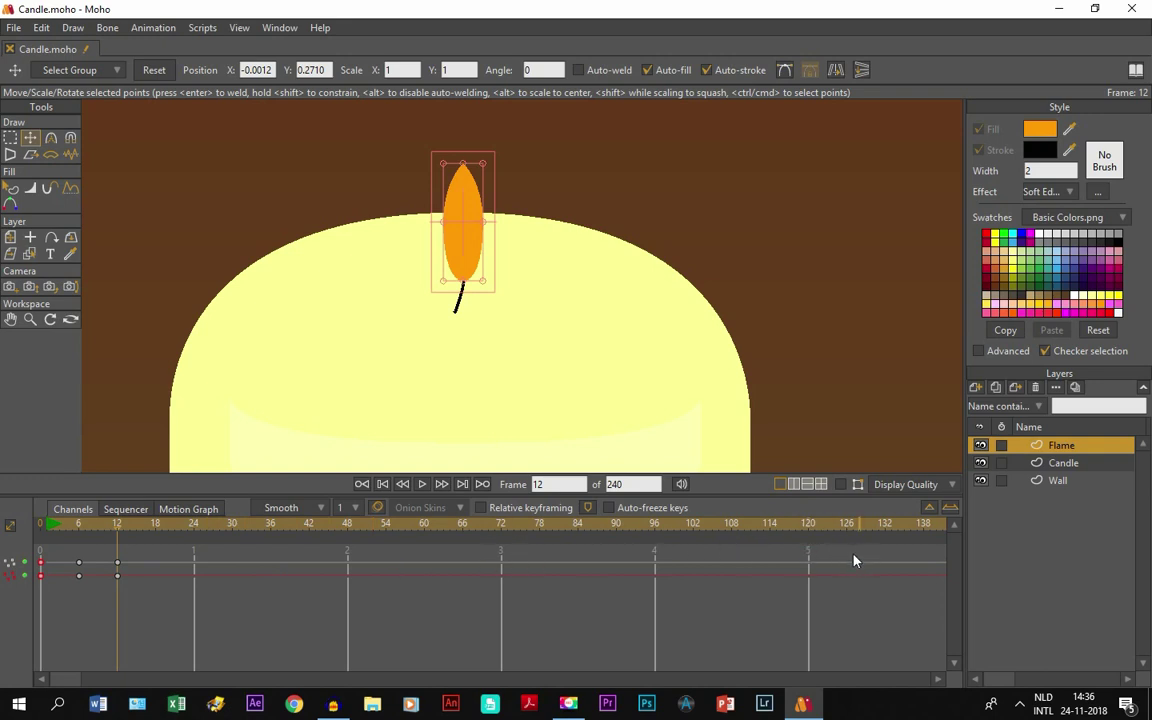
# Step: Give the frame 12 flame keyframes Cycle interpolation so they loop back to the start
pyautogui.click(70, 563)
pyautogui.moveTo(100, 549); pyautogui.dragTo(170, 620)
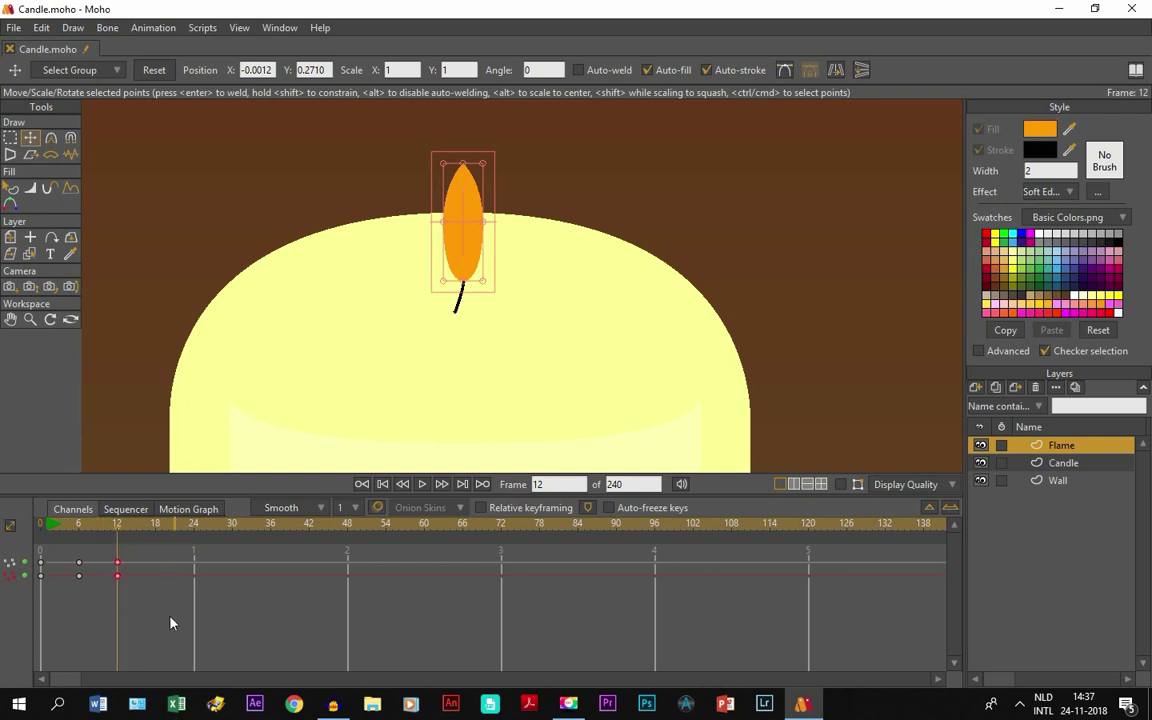
pyautogui.rightClick(118, 569)
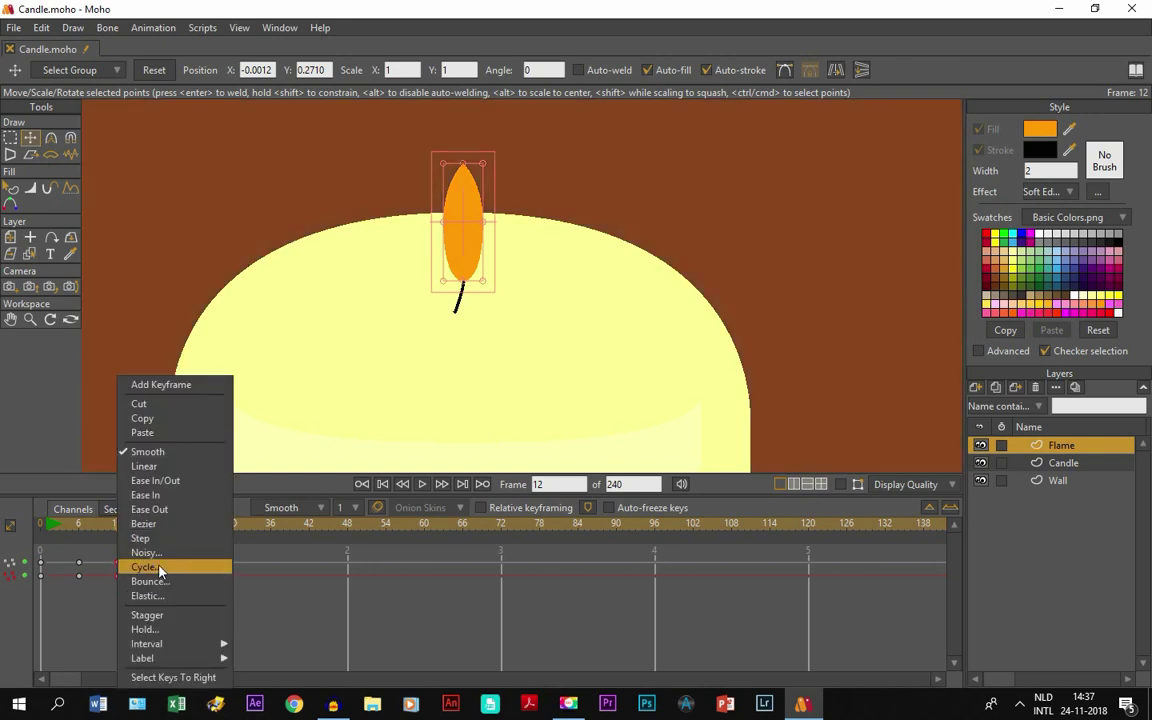
pyautogui.click(145, 567)
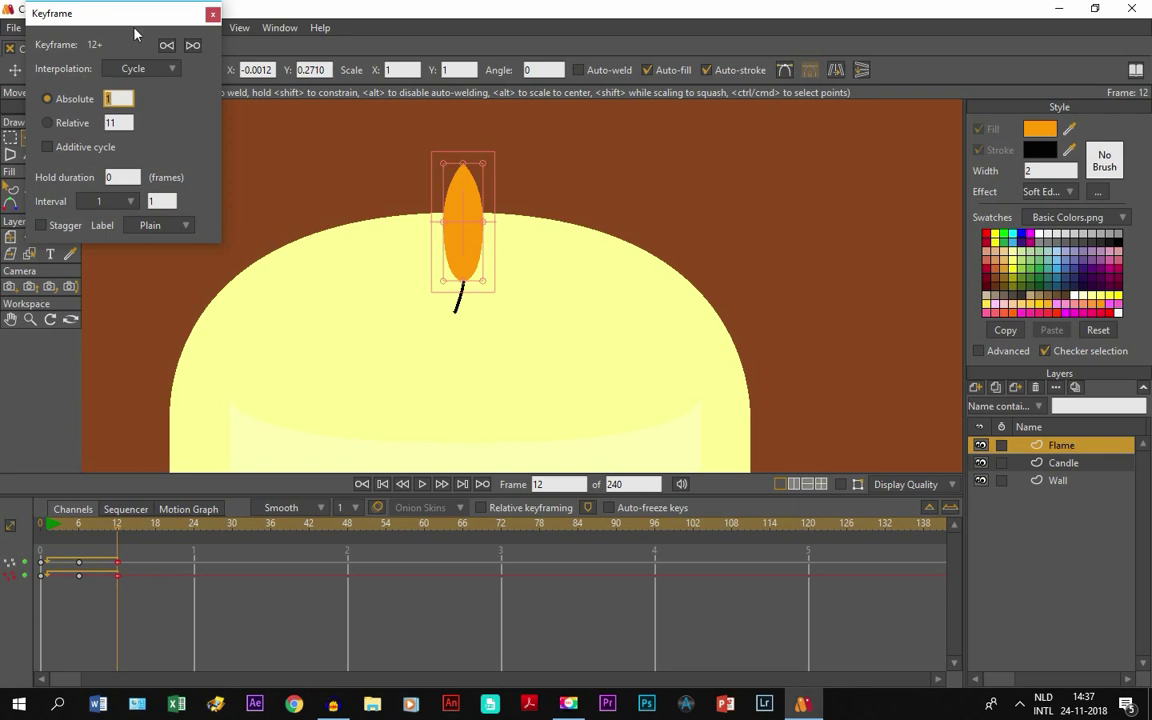
pyautogui.click(212, 16)
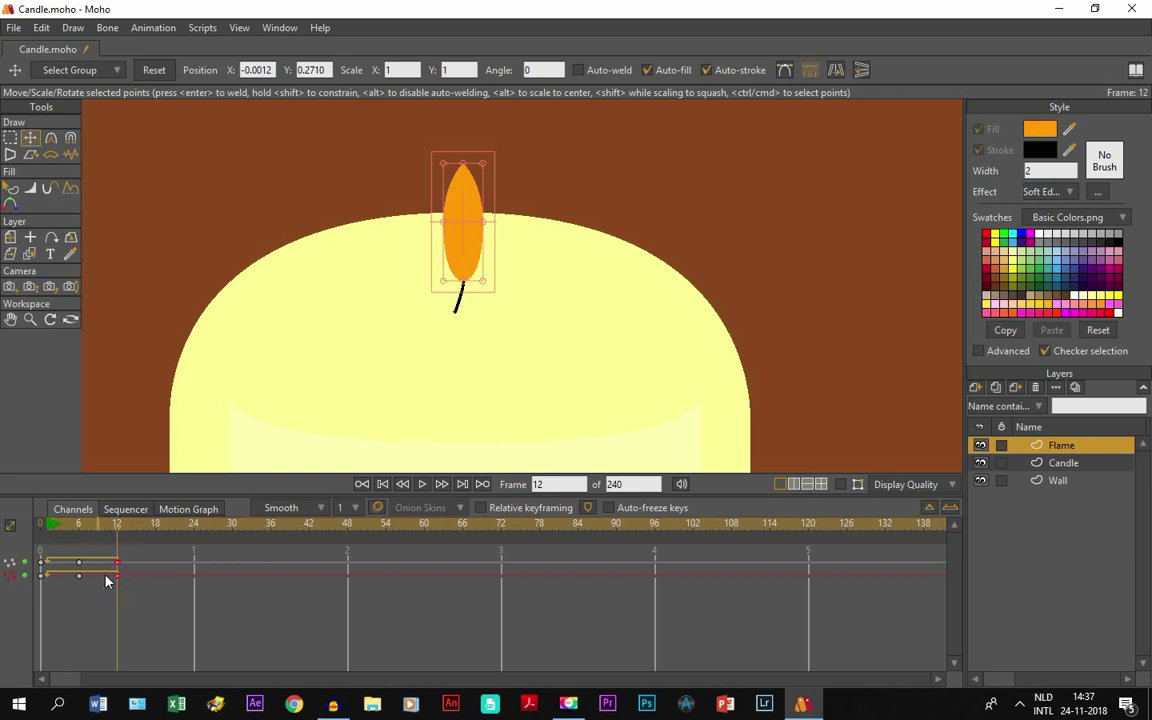
pyautogui.click(10, 319)
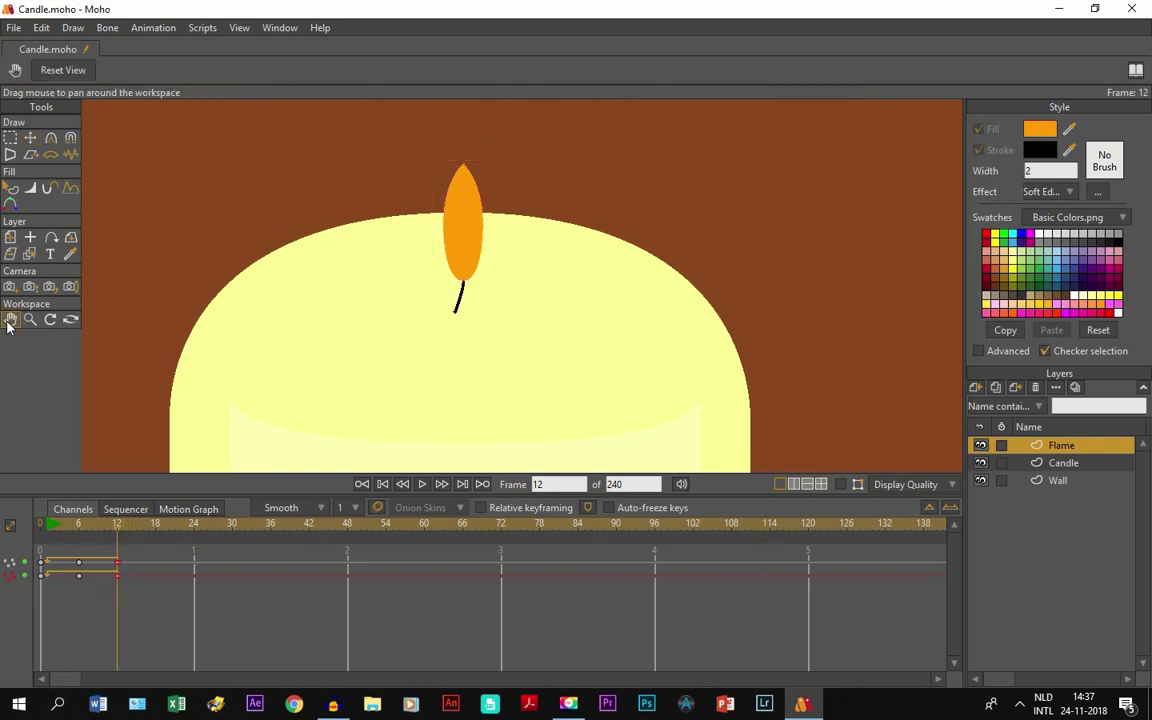
# Step: Play the animation at 25 fps to watch the flame flicker past frame 12
pyautogui.click(422, 484)
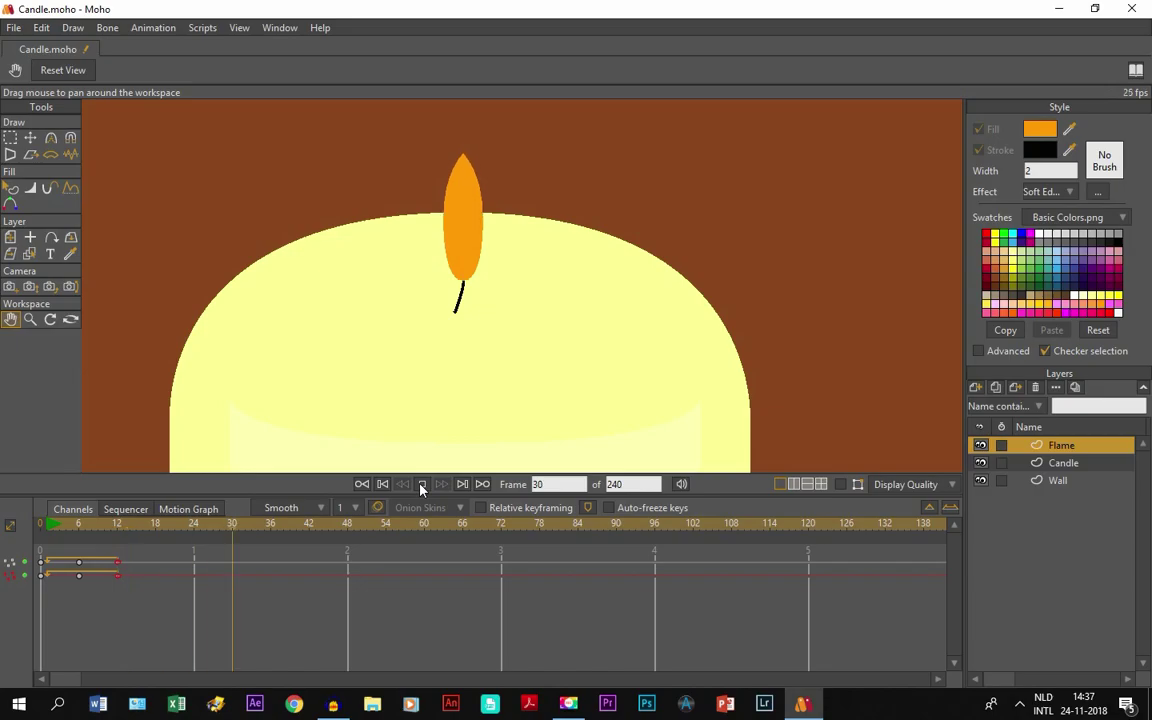